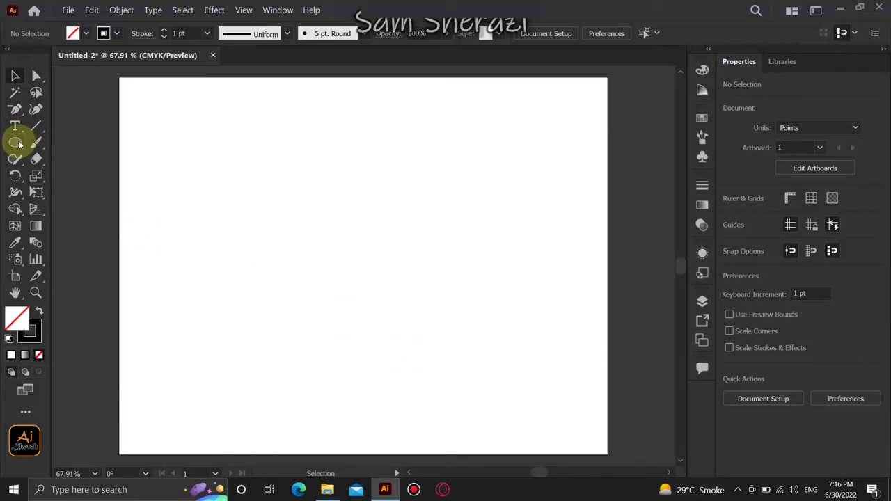
Draw a 234 pt circle near the artboard centre
left_click_drag(19, 144, 67, 180)
left_click_drag(300, 180, 444, 324)
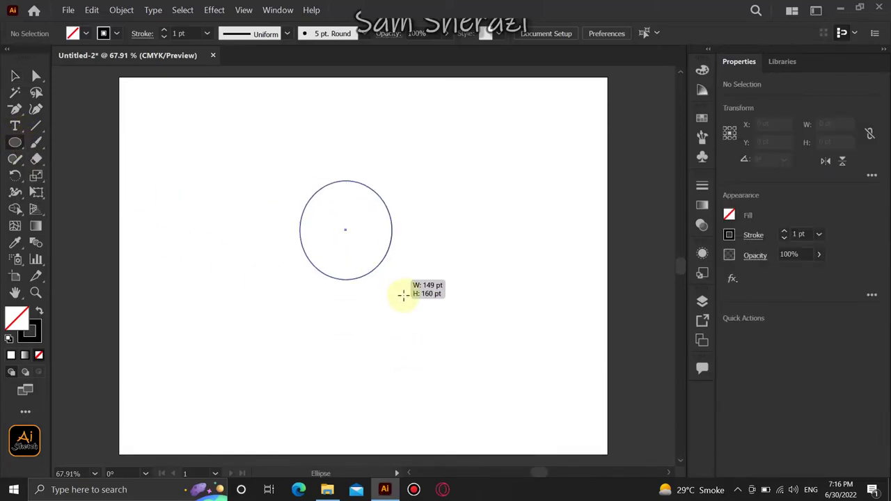
left_click_drag(15, 109, 59, 143)
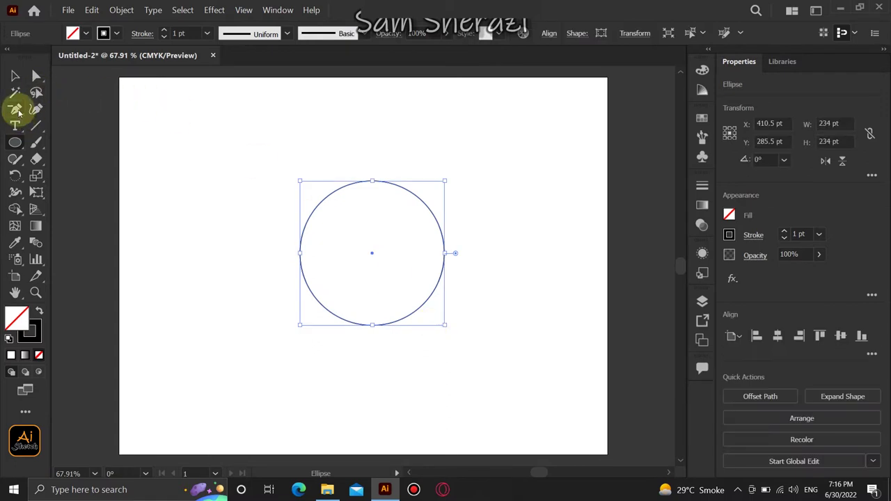
left_click(59, 142)
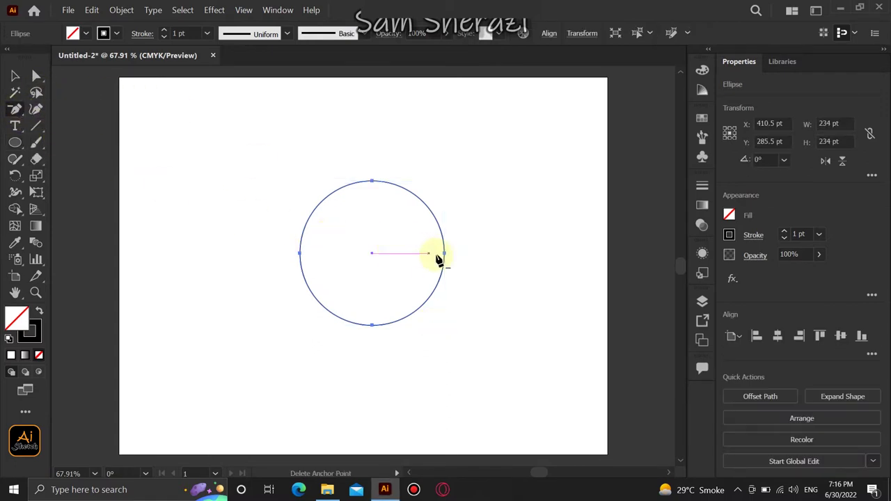
Delete the circle's left and right anchor points, leaving a tall 96.926 pt-wide oval
left_click(445, 253)
left_click(300, 258)
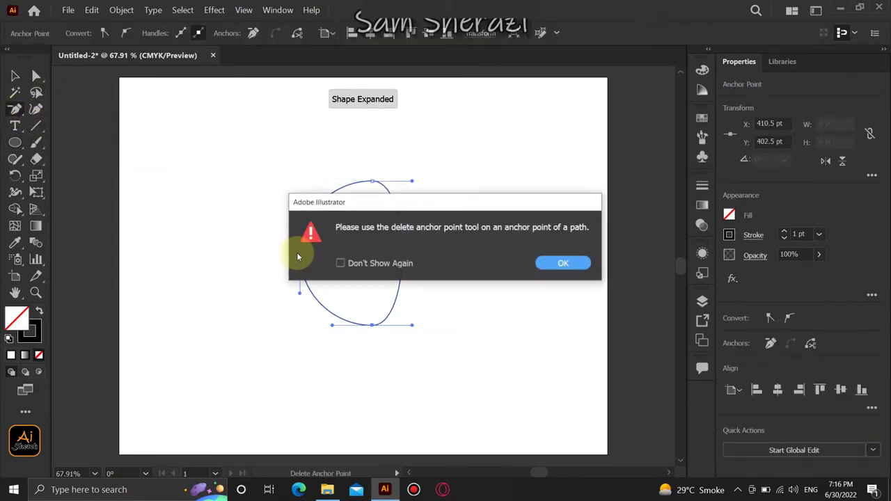
left_click(561, 260)
left_click(301, 257)
left_click(15, 76)
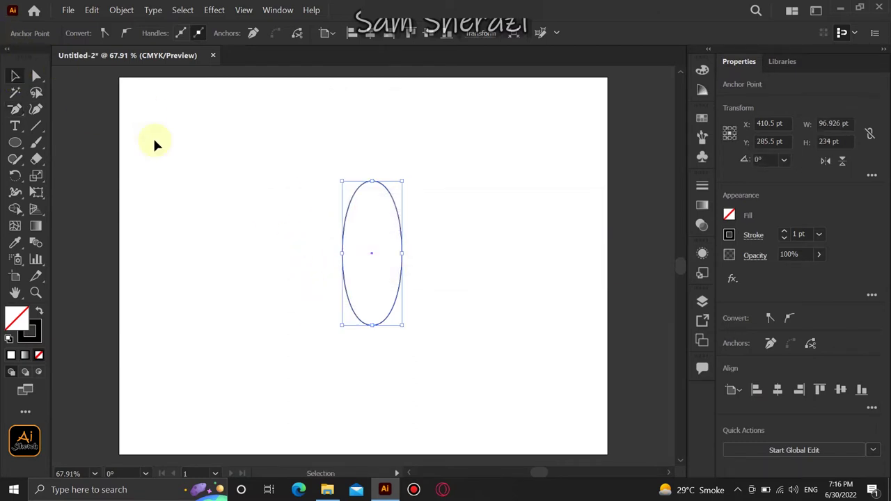
left_click(91, 107)
left_click(36, 75)
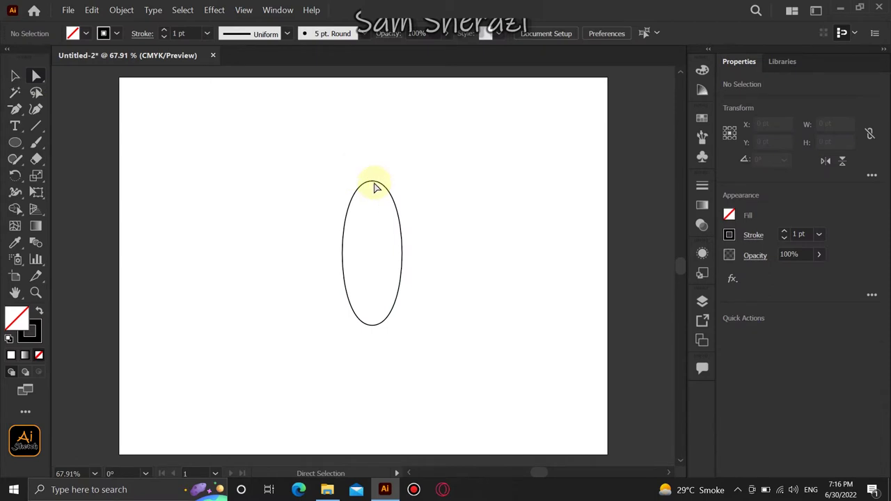
left_click(373, 182)
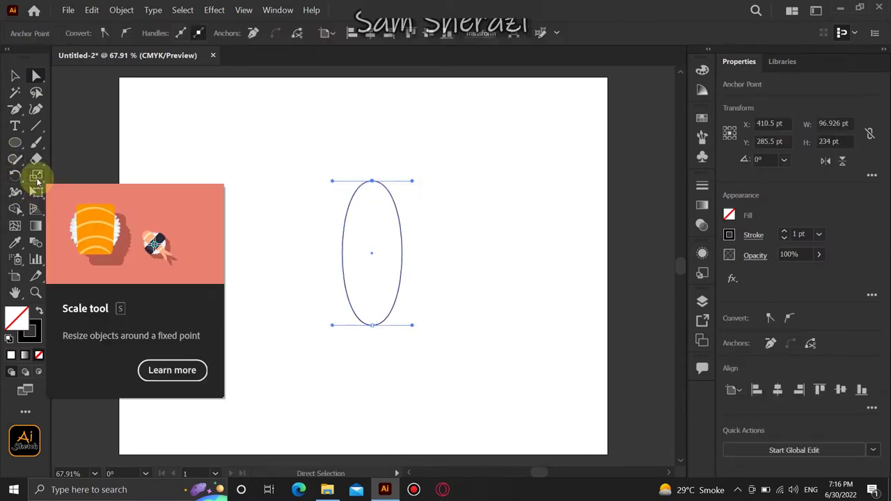
Scale the top anchor's handles wider to broaden the rounded top
left_click(37, 178)
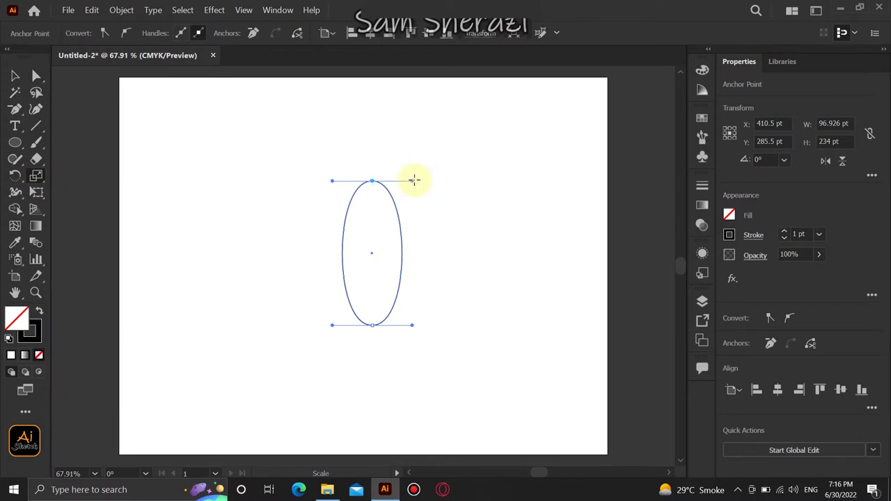
left_click_drag(412, 180, 480, 180)
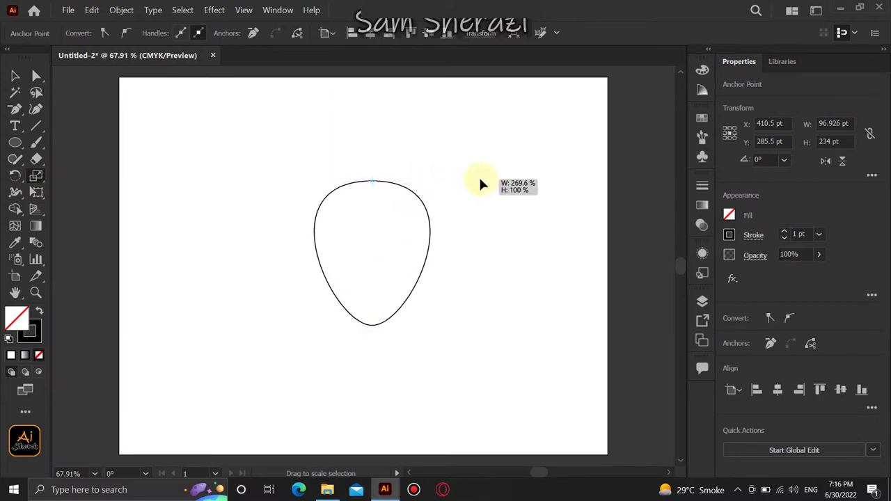
left_click_drag(480, 180, 477, 178)
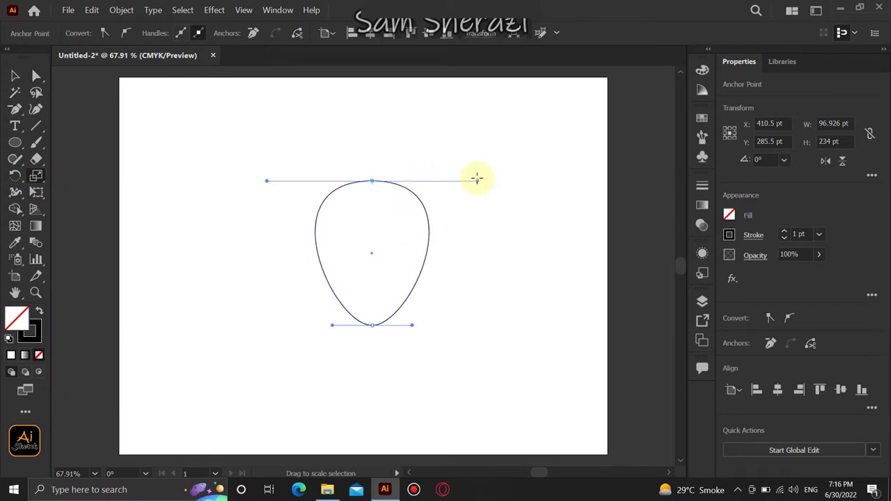
Scale the bottom anchor's handles narrower to sharpen the tip, giving a 176.3553 pt-wide teardrop
left_click(36, 78)
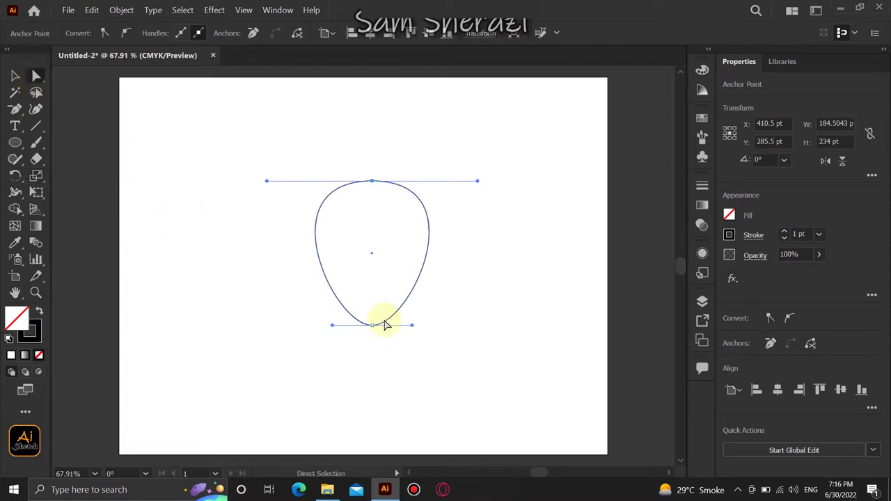
left_click_drag(371, 326, 373, 327)
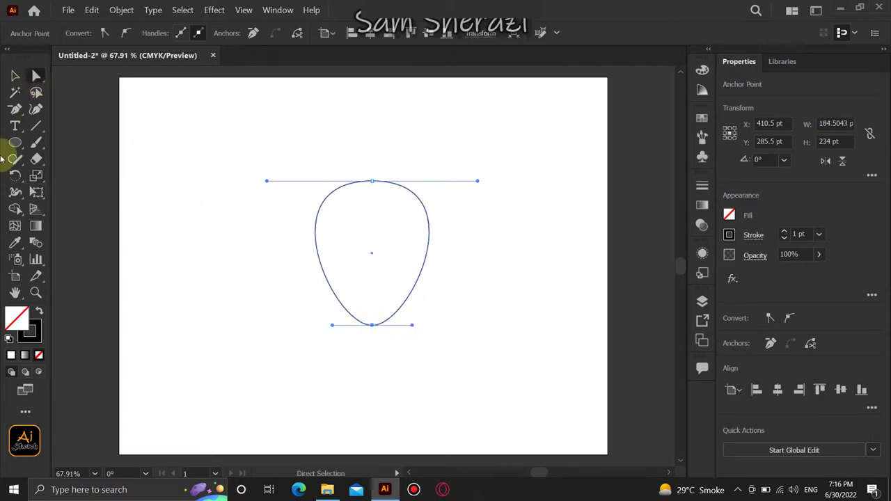
left_click(37, 178)
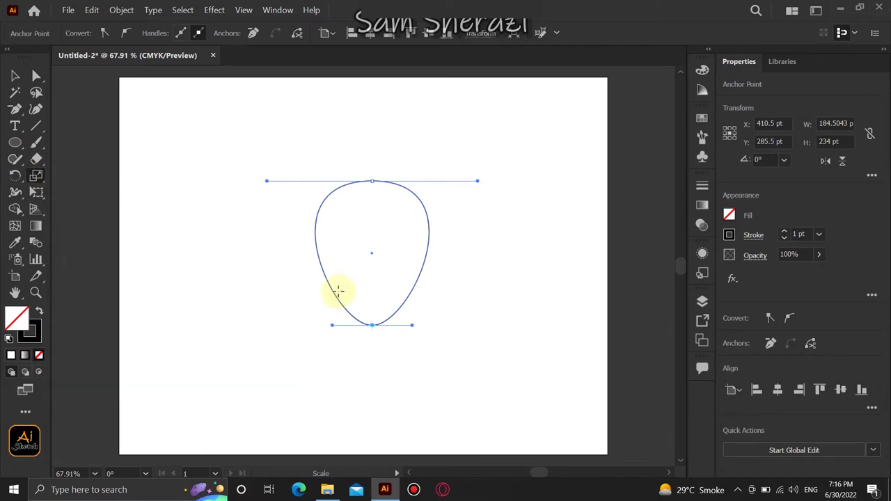
left_click_drag(411, 325, 403, 324)
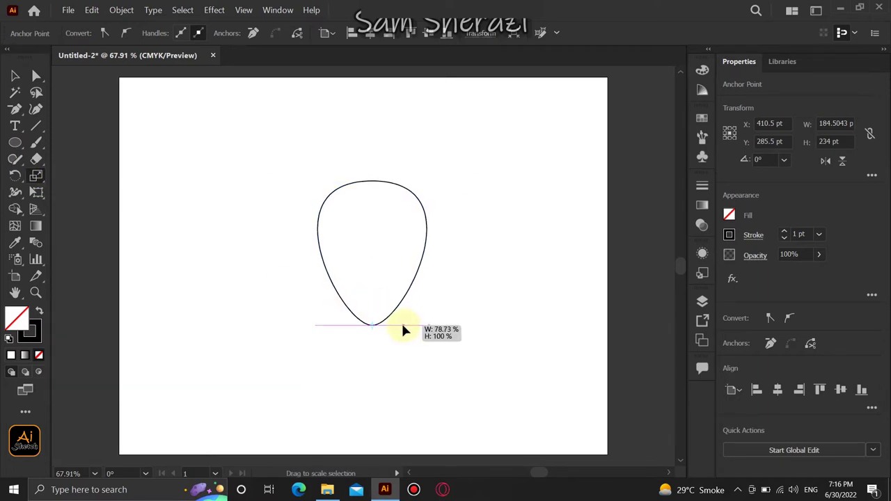
left_click(15, 77)
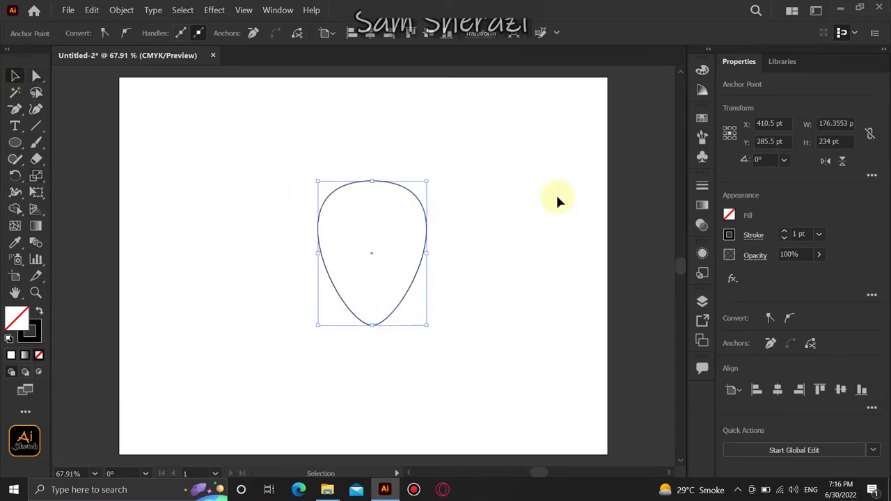
Replace the briefly applied white-to-black gradient with a solid green fill from the Color spectrum
left_click(702, 205)
left_click(541, 203)
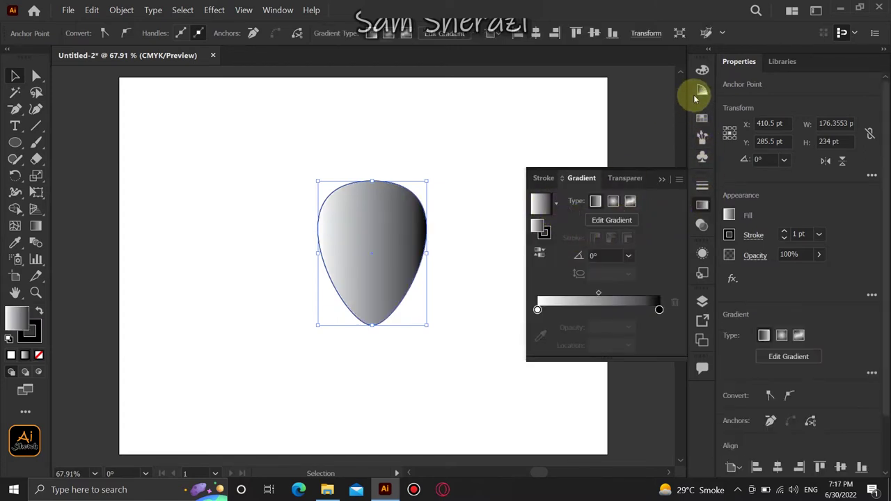
left_click(702, 71)
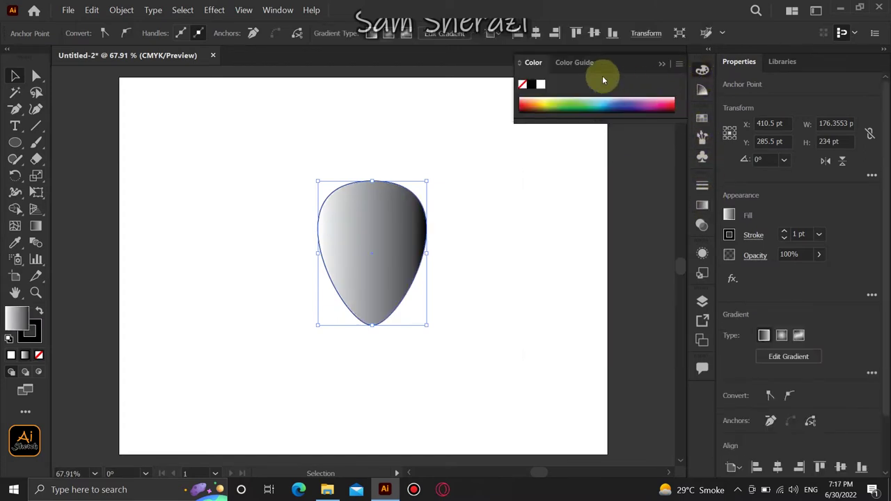
left_click(575, 63)
left_click(534, 63)
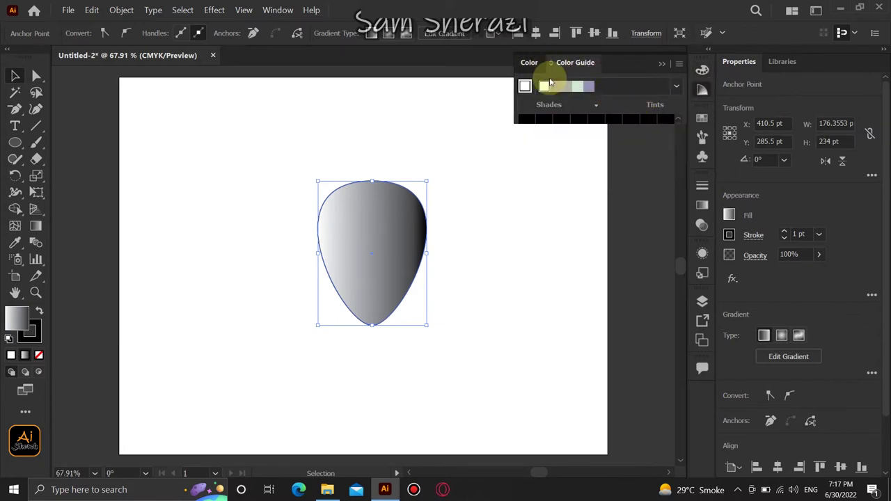
left_click(580, 96)
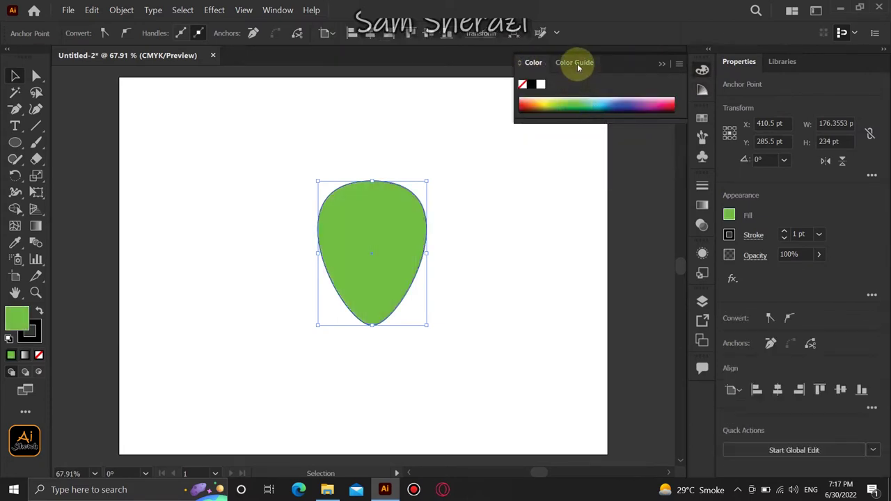
left_click(575, 63)
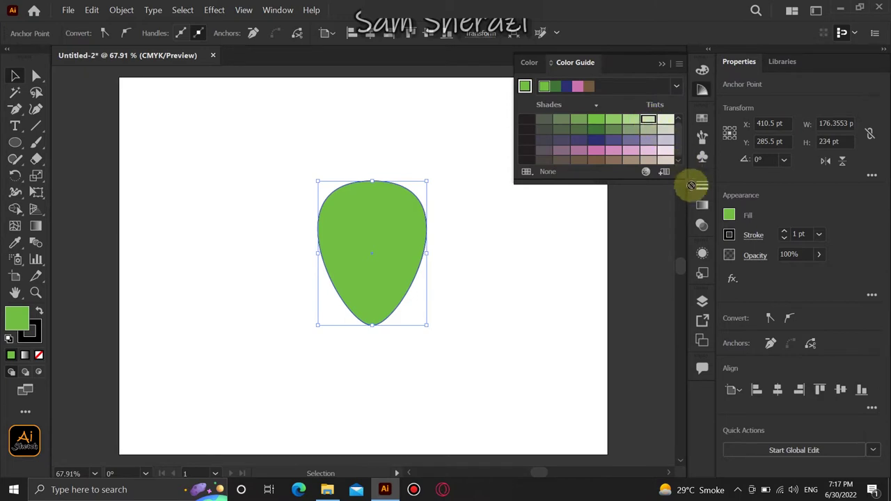
left_click(702, 204)
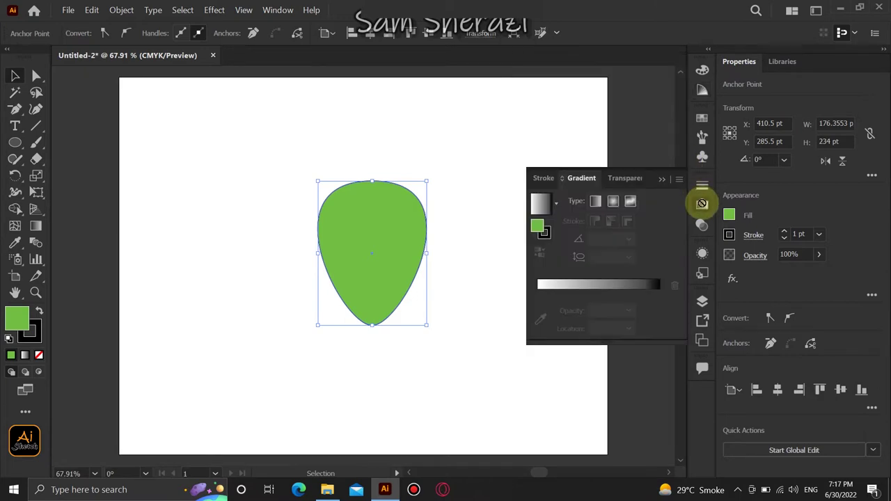
Apply a linear gradient fill to the teardrop and select its right-end colour stop
left_click(654, 286)
left_click(653, 307)
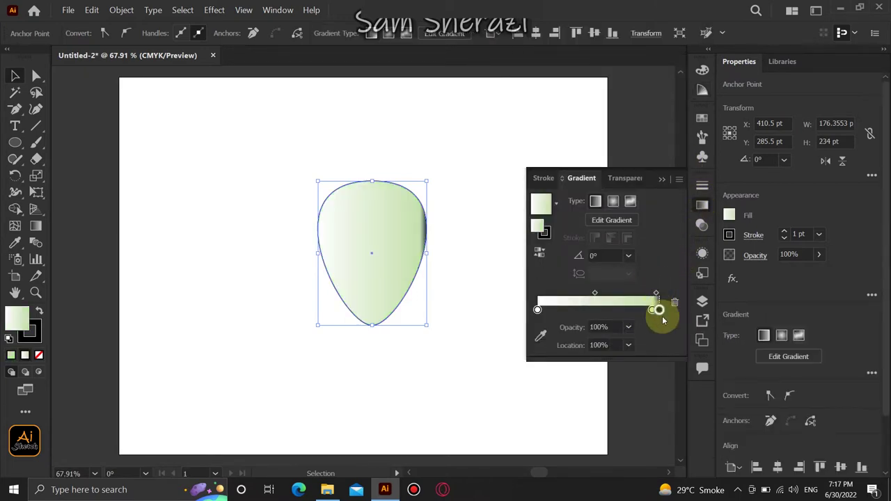
left_click_drag(661, 312, 651, 349)
left_click(652, 312)
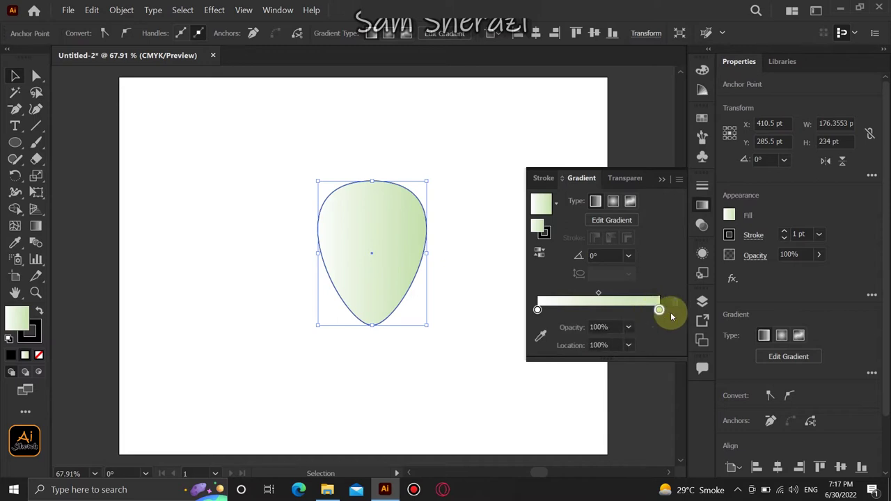
left_click(702, 118)
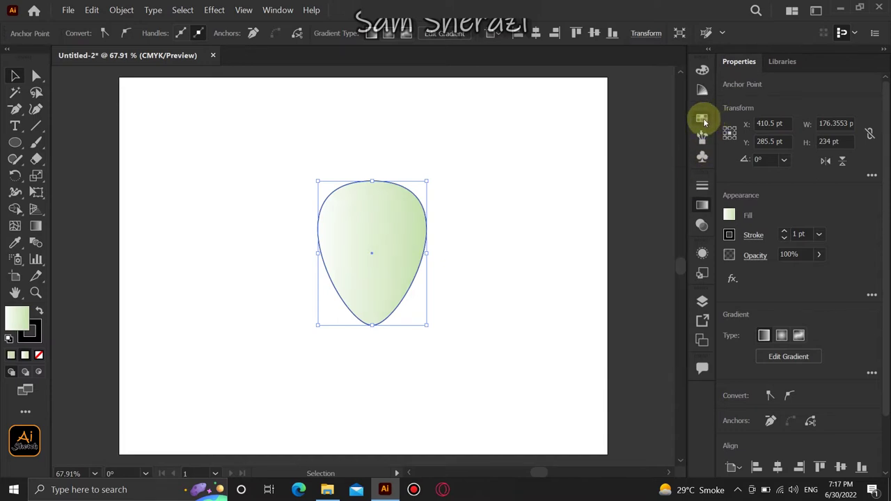
left_click(698, 206)
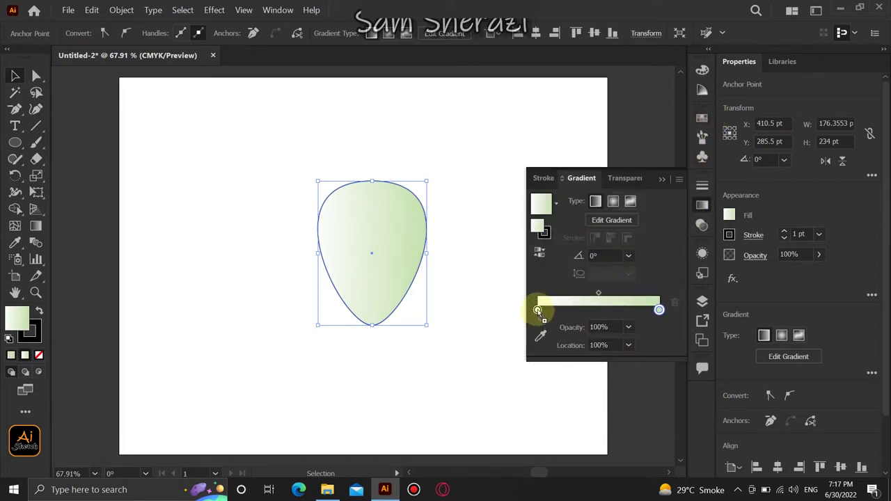
Make the left gradient stop red and move the midpoint to about 84.6% so red dominates
left_click(537, 309)
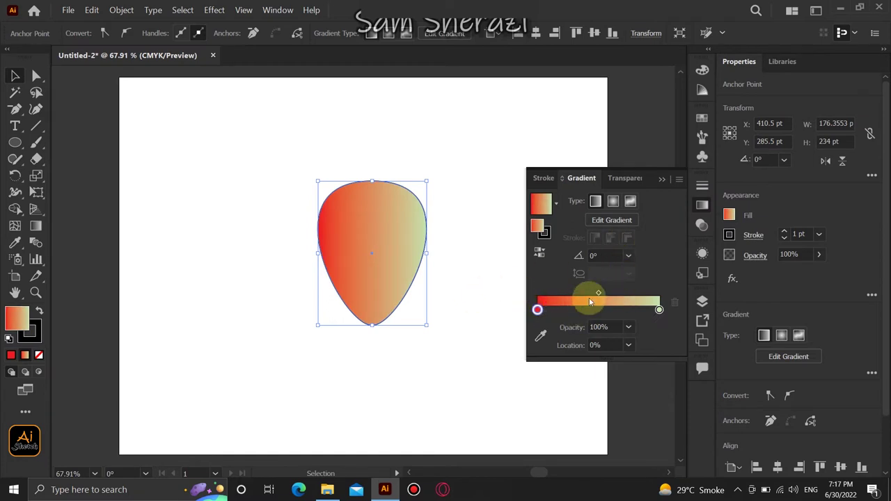
left_click_drag(599, 293, 642, 295)
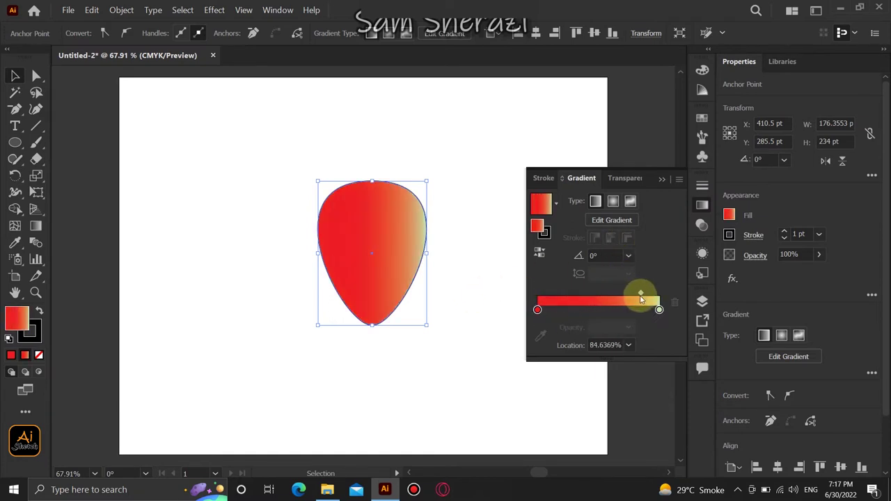
left_click(104, 201)
left_click(341, 209)
left_click(35, 224)
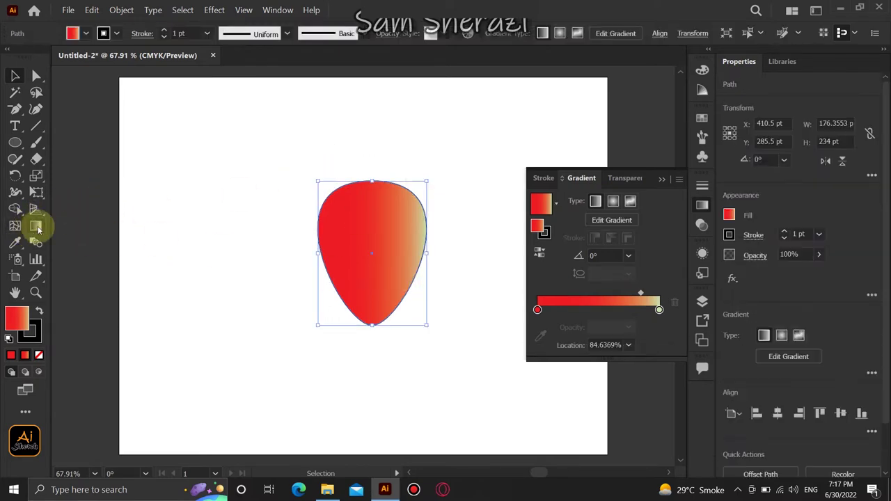
Redraw the gradient vertically, red at the top fading to pale green at the tip
left_click_drag(375, 314, 375, 283)
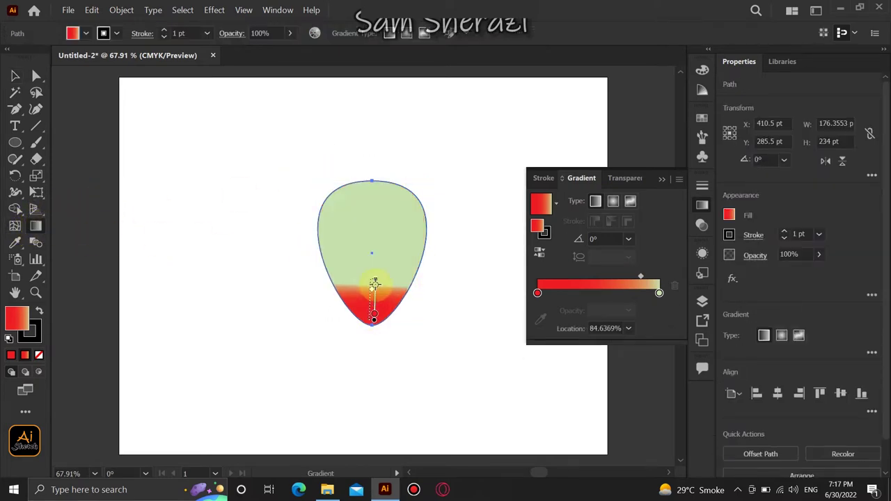
left_click_drag(372, 187, 372, 324)
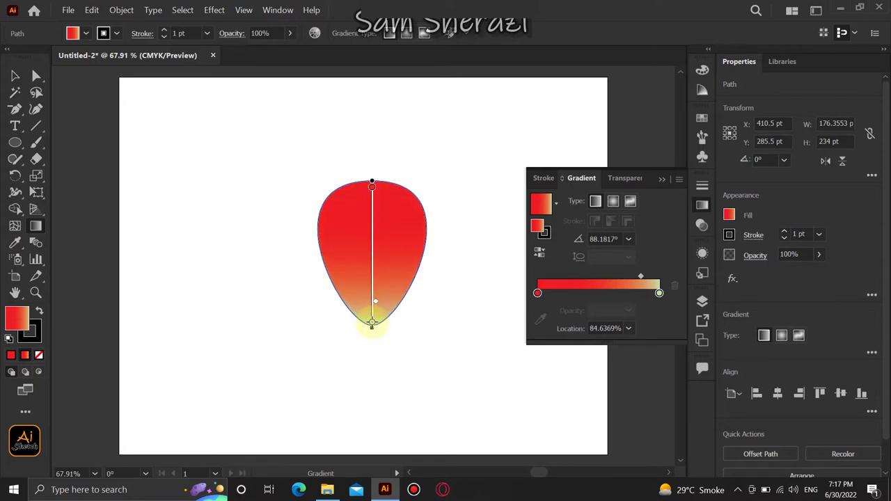
left_click(15, 77)
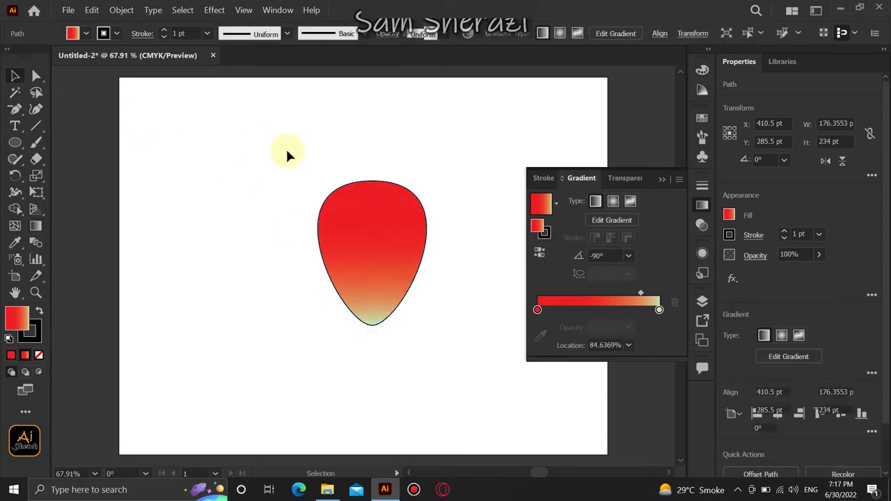
left_click(286, 148)
Move the teardrop up and to the right and reduce its stroke weight to 0.75 pt
left_click(369, 267)
left_click_drag(376, 261, 401, 249)
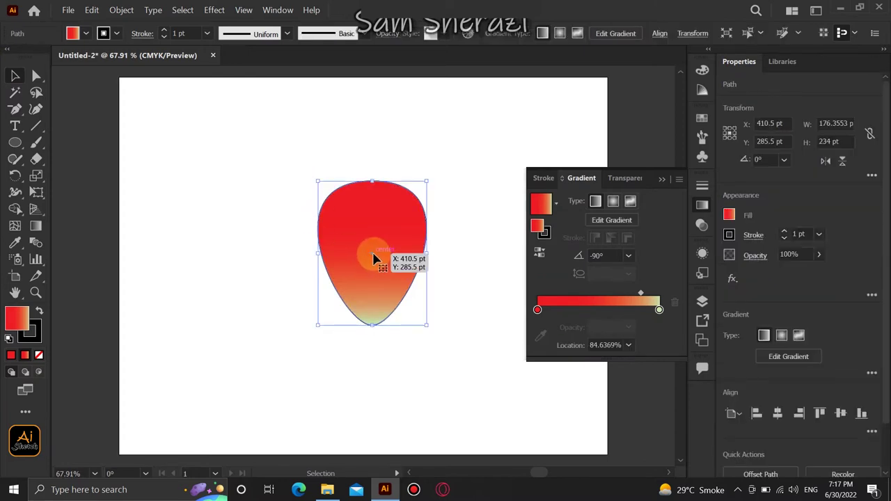
left_click(663, 181)
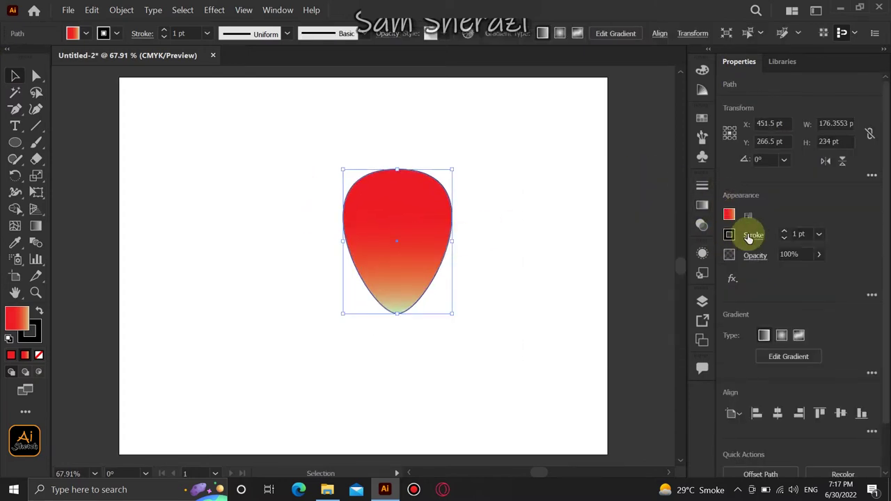
left_click(785, 238)
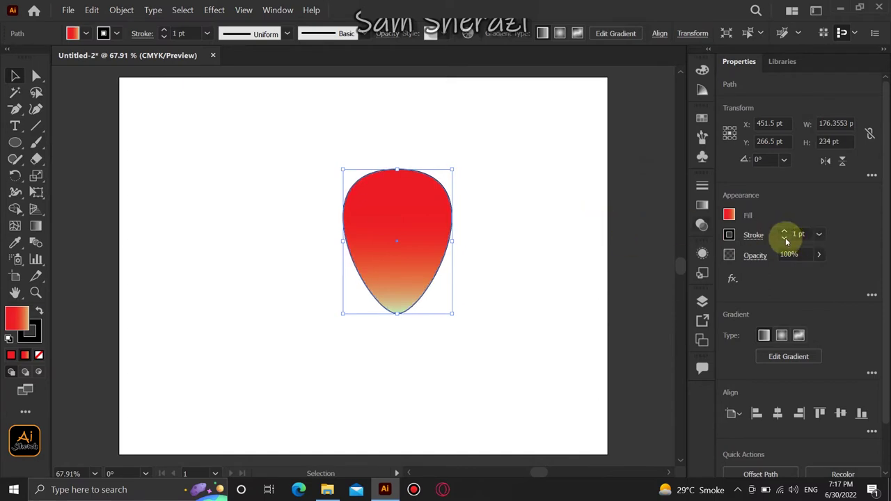
left_click(785, 239)
left_click(578, 237)
left_click_drag(403, 241, 439, 245)
left_click(130, 179)
left_click(36, 142)
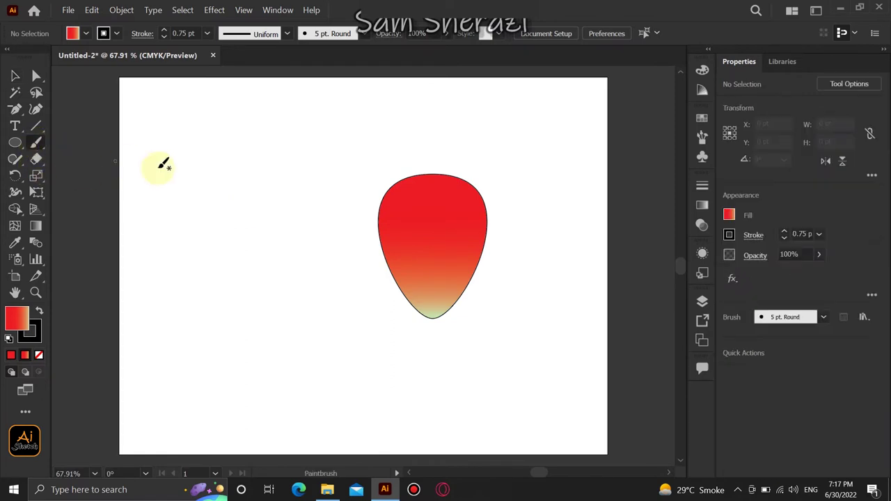
Paint a small black dot and Alt-drag a copy straight to the right
key("d")
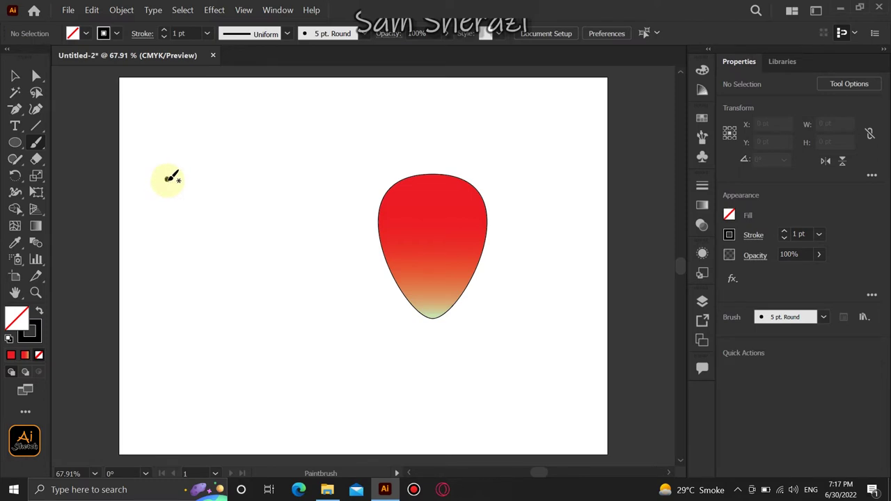
left_click(16, 75)
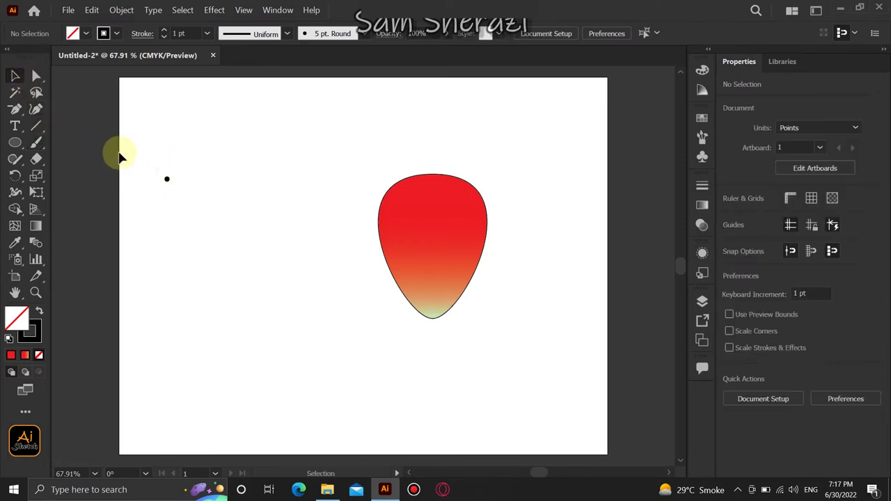
scroll(149, 171, "up", 2)
scroll(156, 174, "up", 2)
left_click(184, 171)
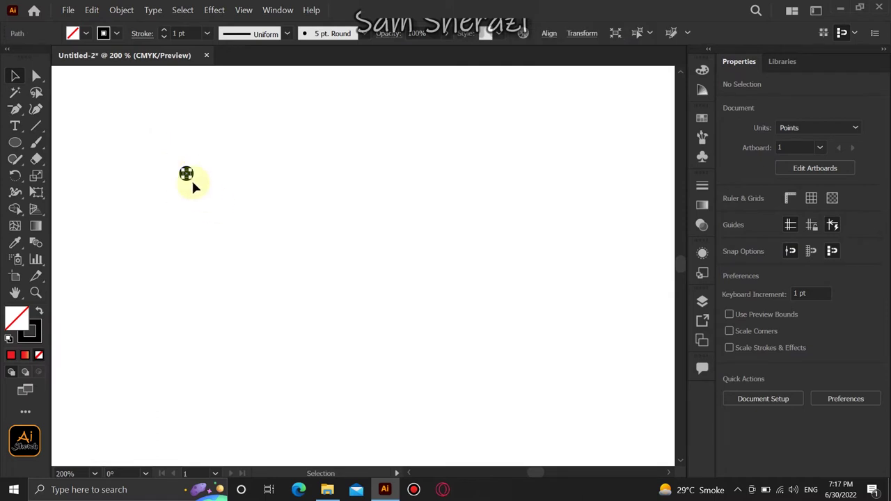
scroll(190, 180, "up", 3)
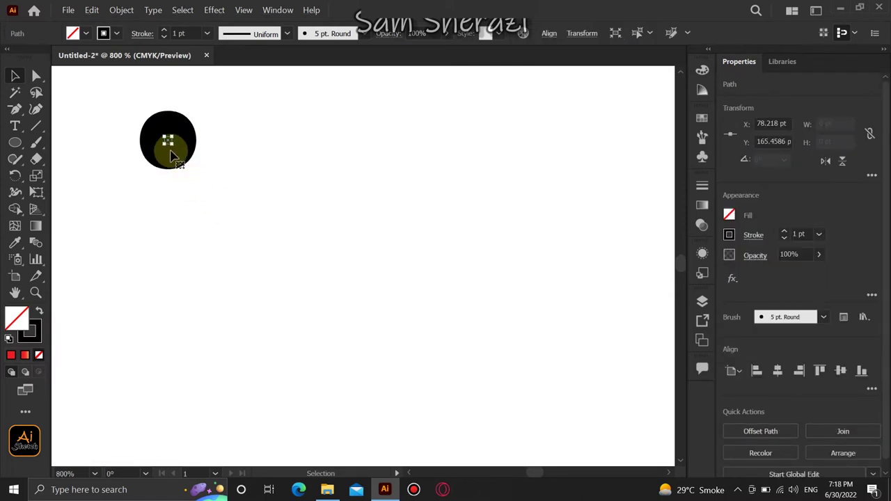
left_click_drag(187, 158, 441, 154)
Repeat the copy to form a row of six dots 38 pt apart and select the row
scroll(381, 201, "down", 2)
scroll(380, 200, "down", 2)
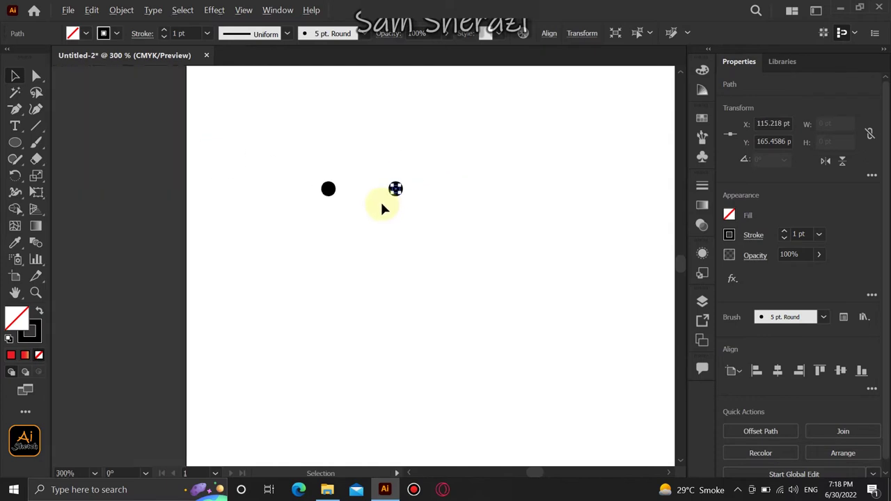
scroll(380, 201, "down", 2)
left_click_drag(440, 248, 295, 235)
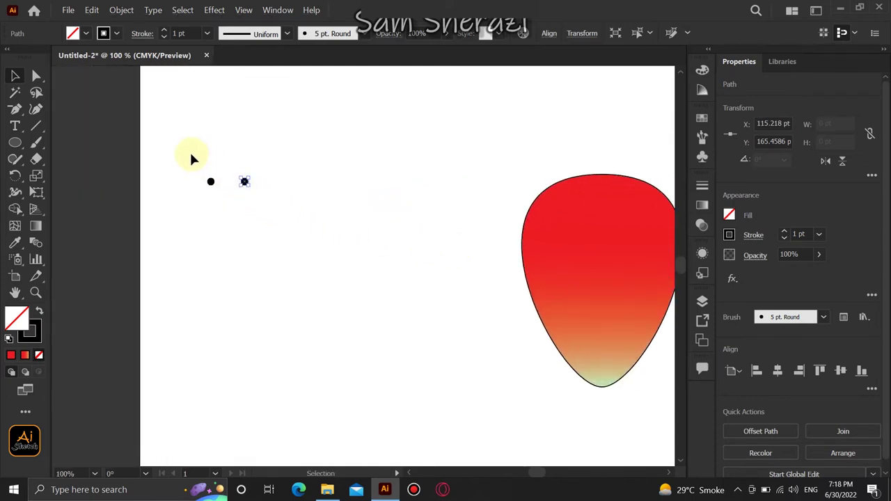
key("a")
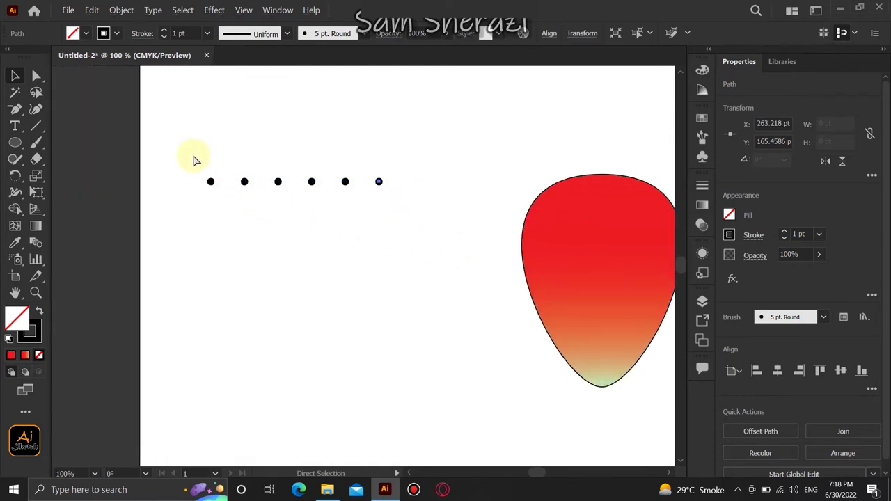
left_click_drag(201, 160, 415, 224)
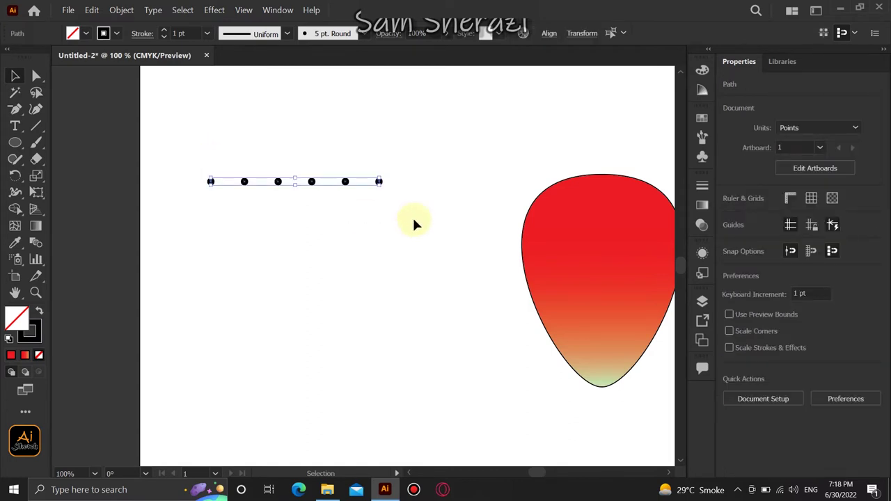
Group the dot row, copy it down-left as an offset row, and select both rows
key("v")
scroll(785, 410, "down", 1)
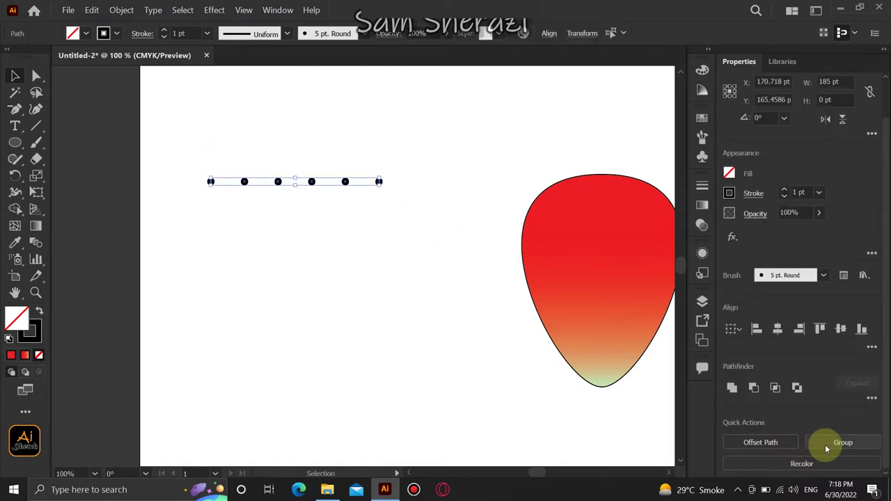
left_click(843, 443)
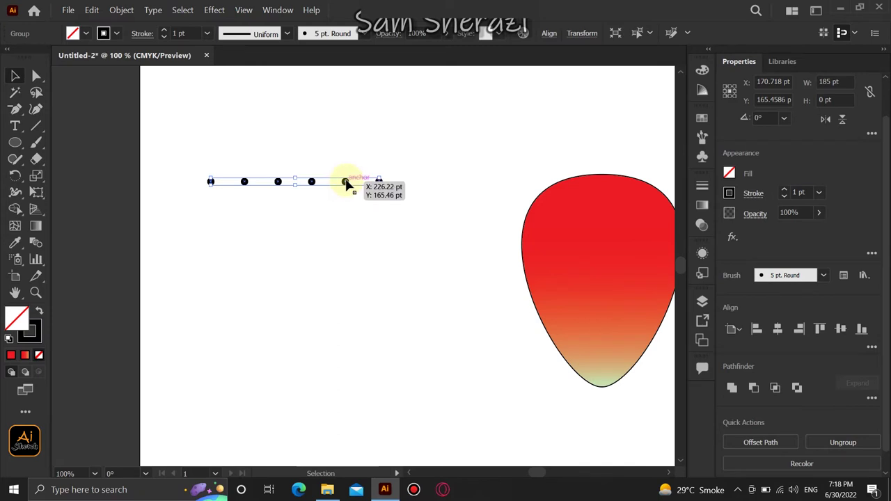
left_click_drag(346, 182, 330, 207)
left_click(404, 248)
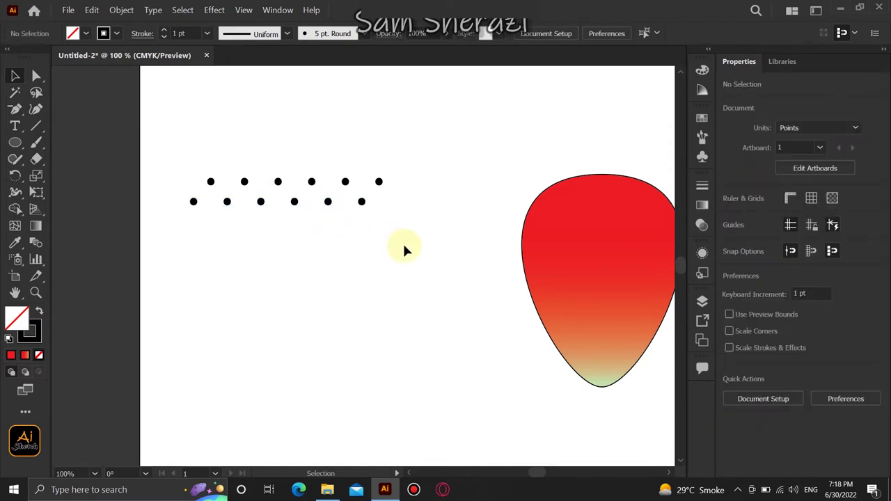
left_click_drag(400, 251, 185, 163)
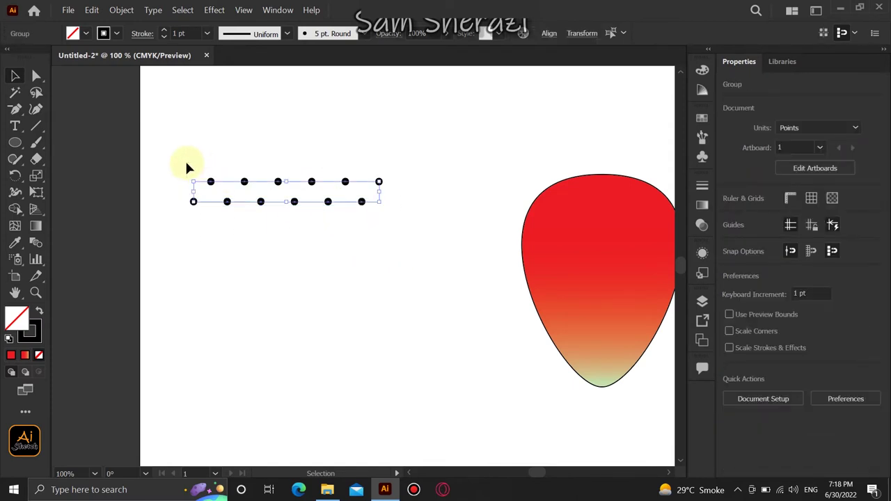
Copy the two rows 41 pt down, repeat with Ctrl+D, and group all dots into a 204 × 268 pt grid
scroll(757, 388, "down", 2)
key("a")
key("v")
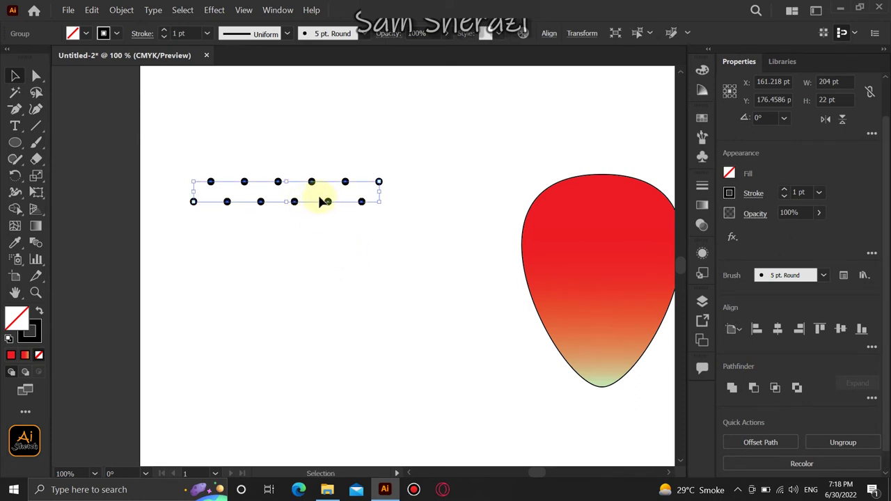
left_click_drag(328, 203, 331, 242)
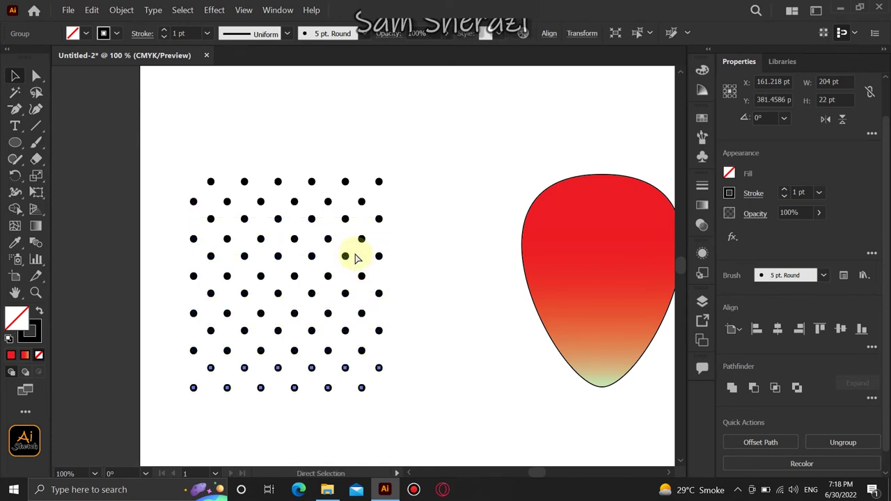
key("ctrl+d")
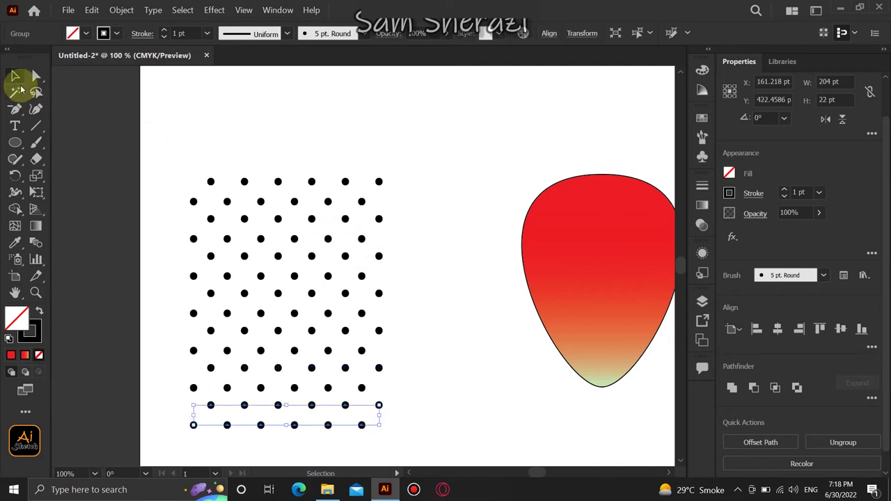
left_click_drag(178, 145, 401, 443)
key("a")
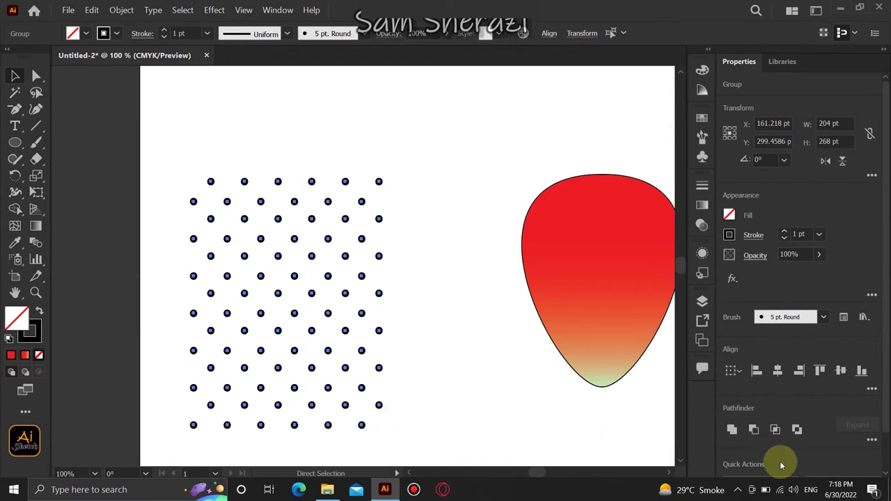
scroll(775, 444, "down", 2)
Select the gradient teardrop and set it to Draw Inside
key("v")
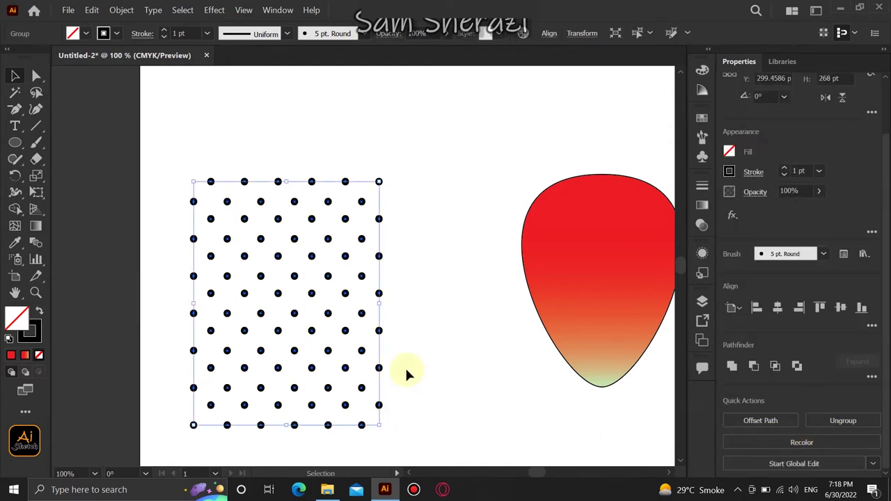
right_click(362, 316)
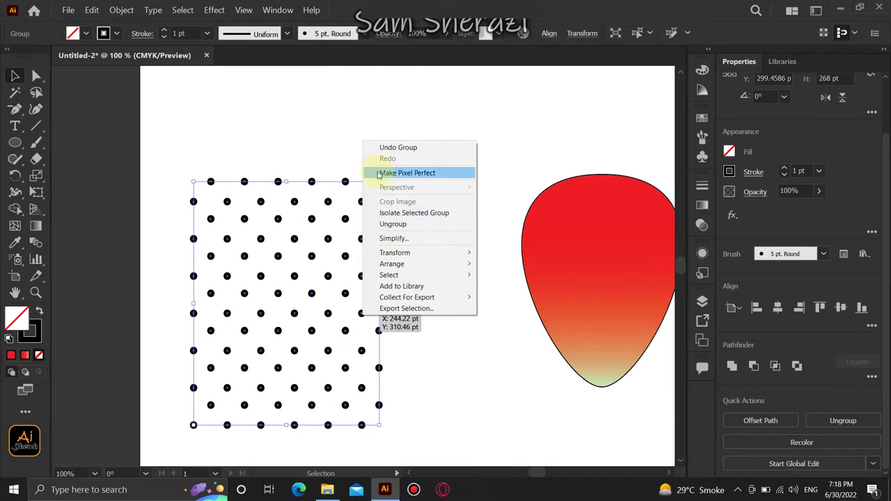
left_click(497, 383)
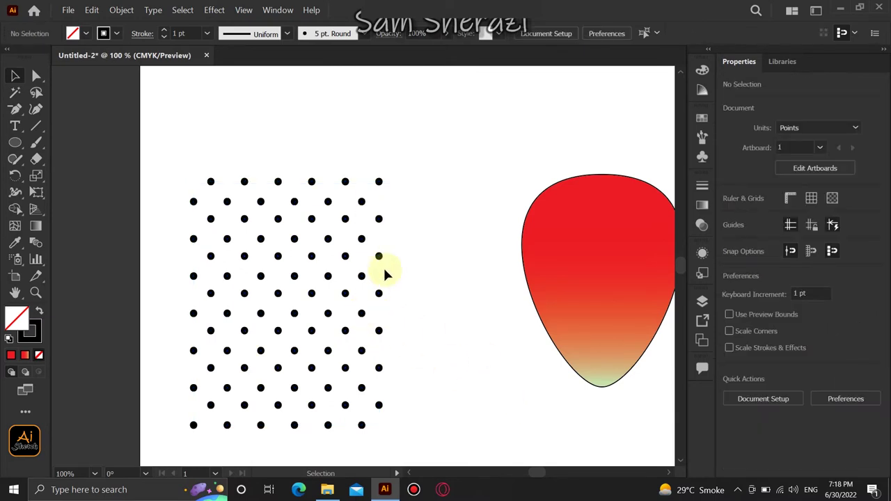
left_click(279, 306)
left_click(515, 209)
left_click(533, 299)
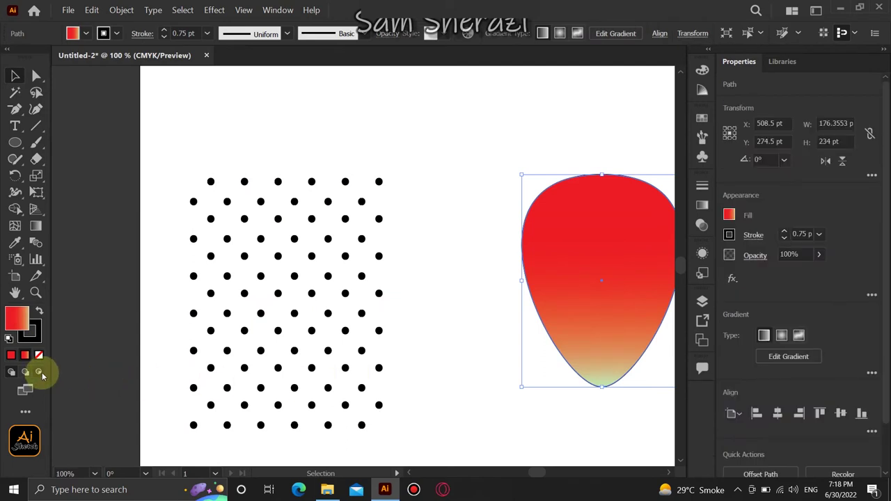
left_click(40, 372)
Cut the dot group from the artboard with Edit > Cut and reselect the teardrop
left_click(223, 383)
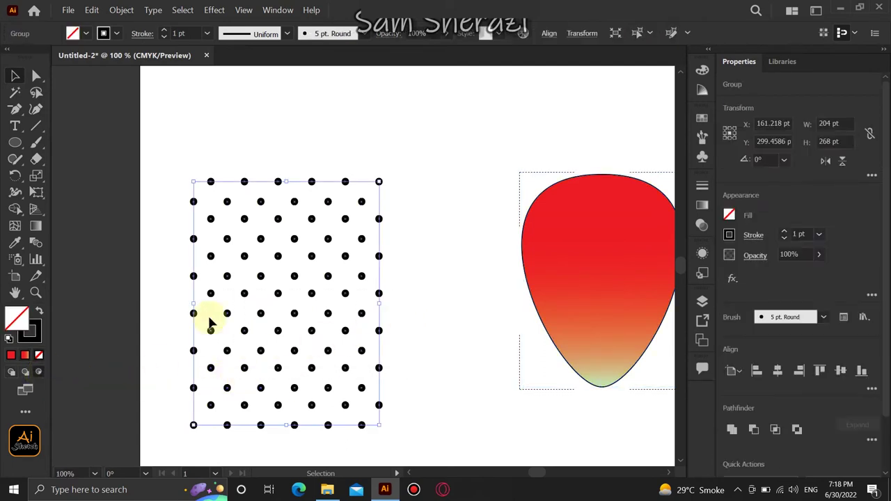
left_click(91, 10)
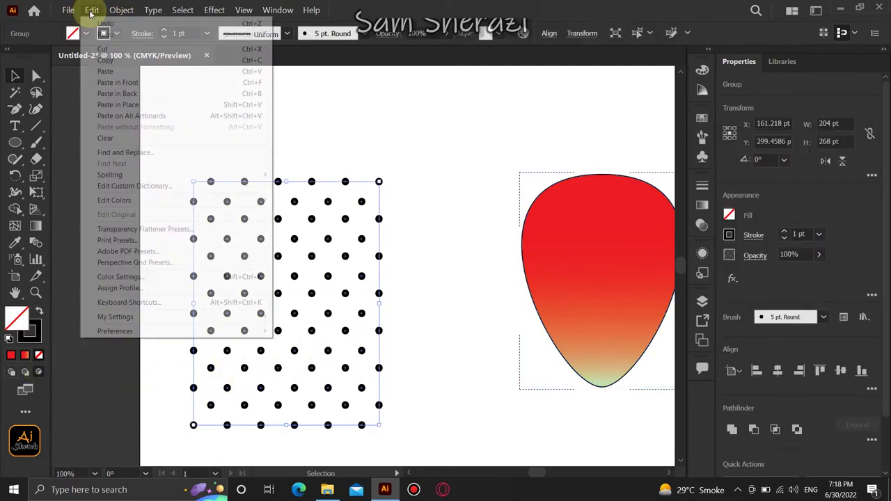
left_click(103, 49)
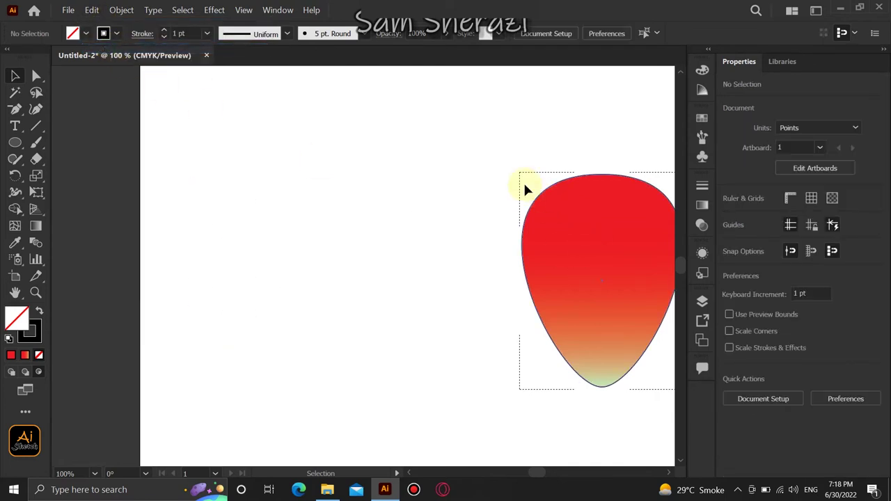
left_click(627, 306)
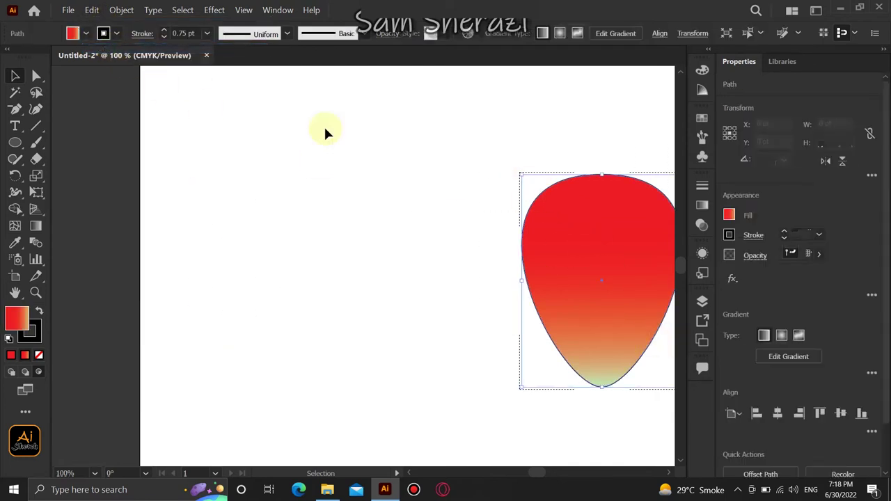
Paste the dots inside the teardrop and enlarge them to cover the whole body
left_click(98, 9)
left_click(97, 10)
left_click(110, 72)
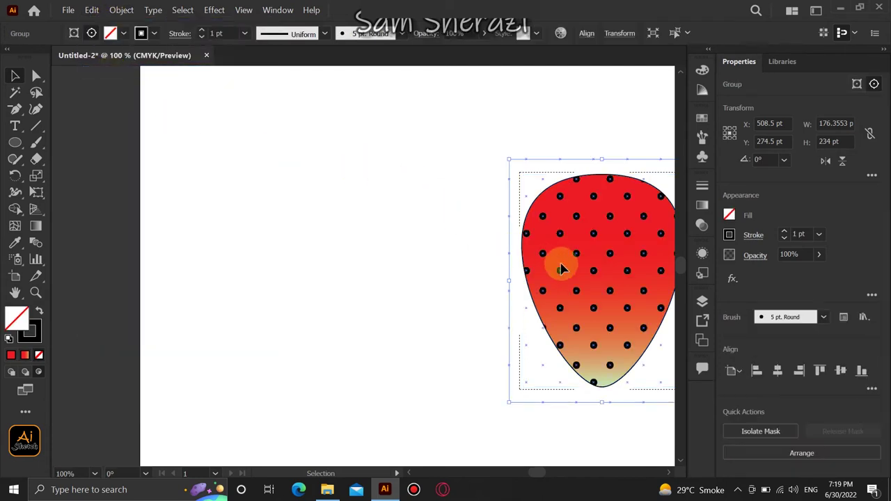
left_click_drag(573, 288, 323, 255)
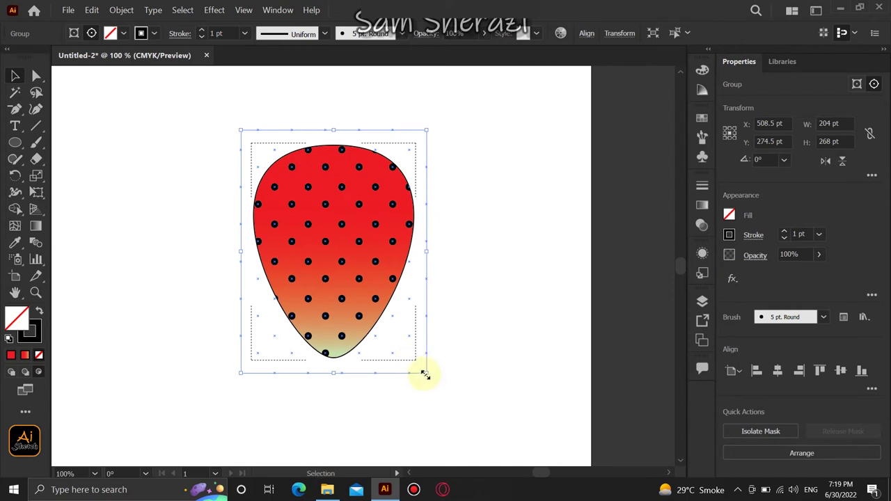
mouse_move(425, 374)
left_mouse_down()
mouse_move(454, 408)
mouse_move(409, 369)
mouse_move(436, 402)
left_mouse_up()
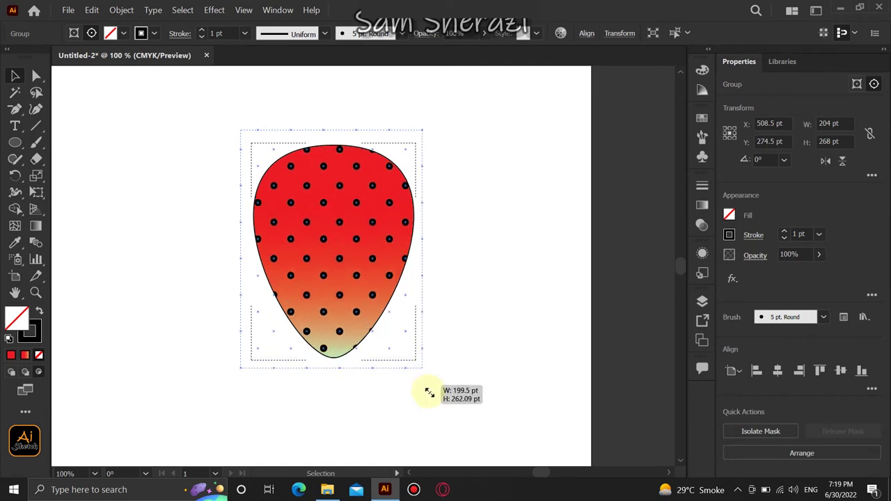
left_click_drag(436, 403, 432, 398)
Return to Draw Normal, select the clipped strawberry, and zoom out to position it
left_click(503, 290)
left_click(15, 74)
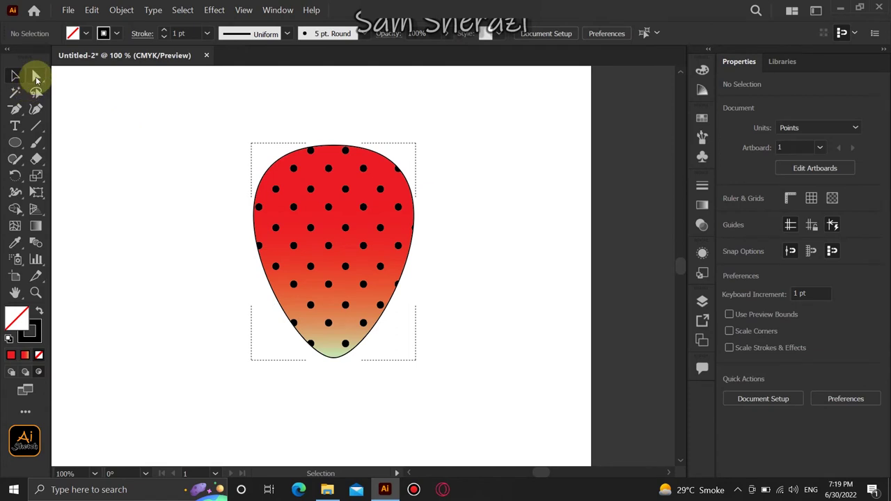
left_click(154, 119)
left_click_drag(215, 159, 379, 288)
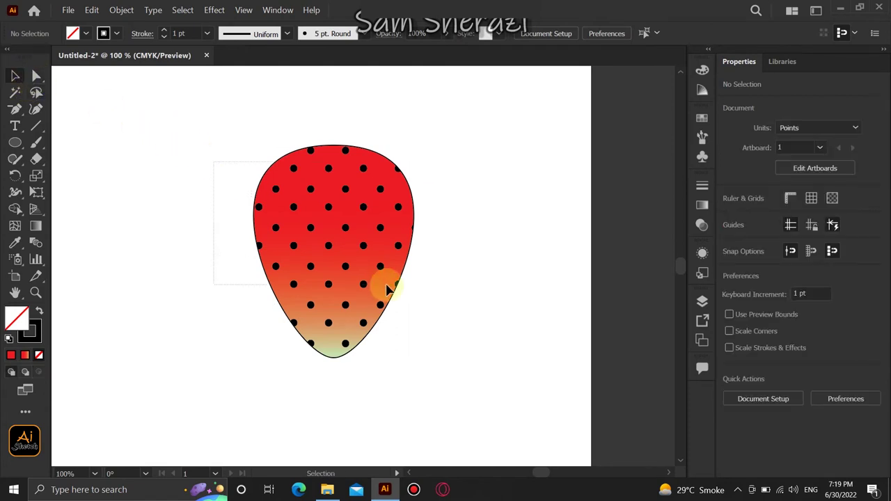
key("ctrl+minus")
left_click_drag(438, 272, 523, 273)
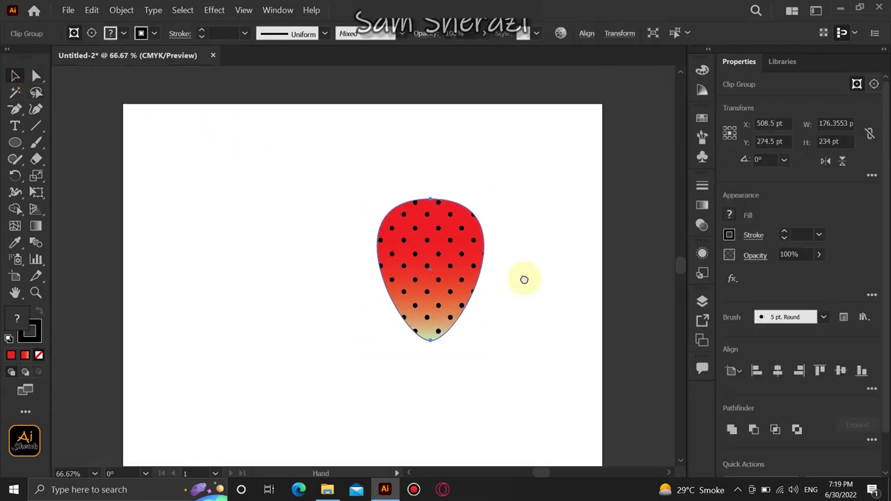
left_click_drag(435, 273, 433, 273)
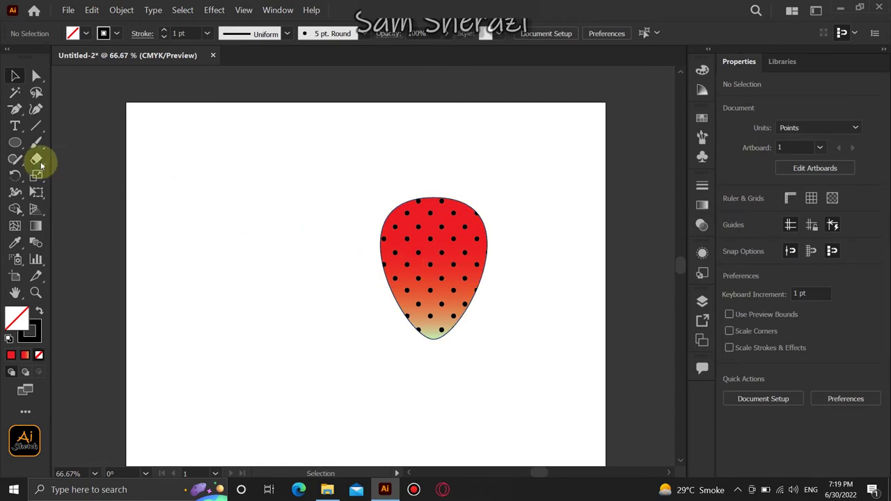
Draw a square left of the strawberry and round its top-right corner
left_click(16, 146)
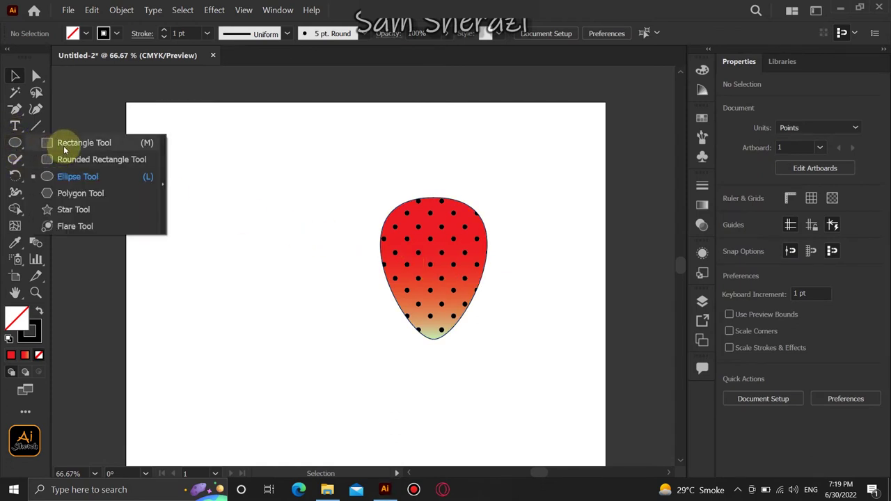
left_click(63, 145)
left_click_drag(202, 186, 298, 281)
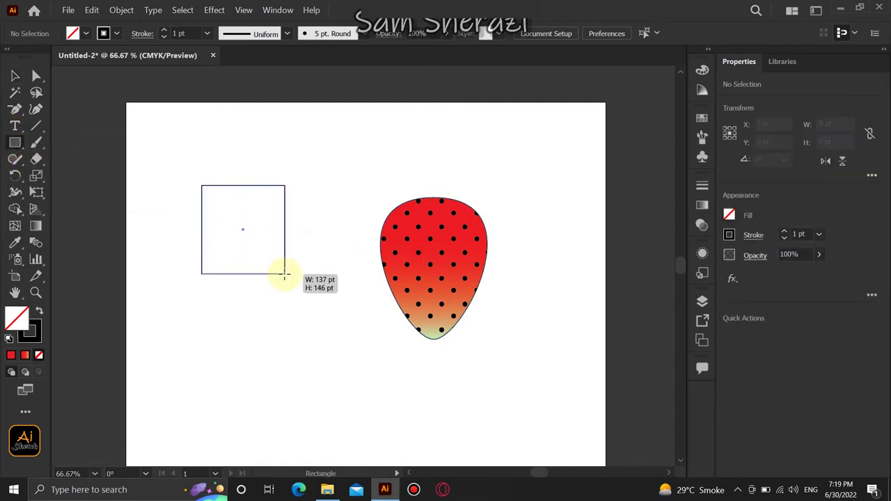
left_click(36, 75)
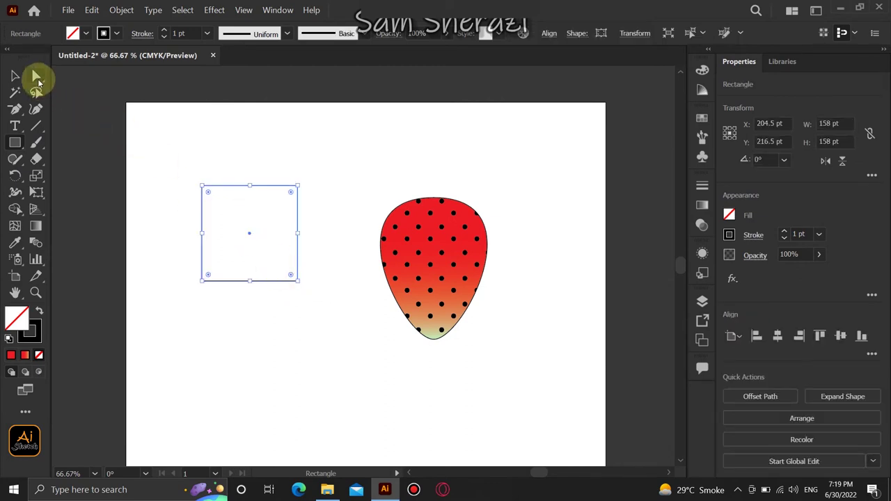
mouse_move(273, 167)
left_mouse_down()
mouse_move(312, 214)
mouse_move(200, 285)
left_mouse_up()
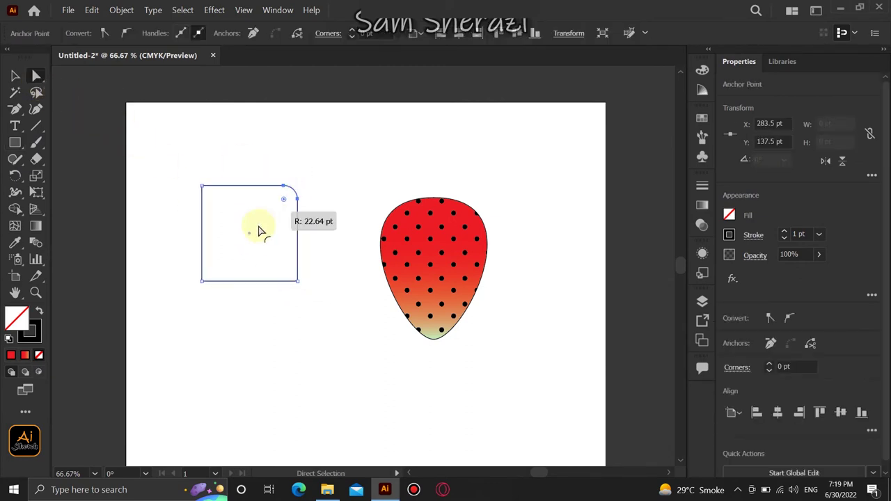
Round the bottom-left corner into a leaf shape and fill it with a green swatch
left_click(179, 263)
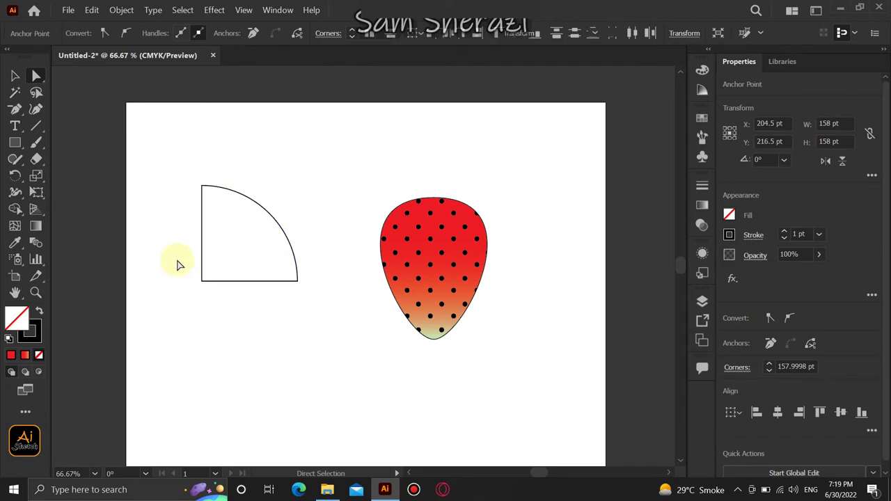
left_click(202, 282)
left_click_drag(210, 279, 303, 185)
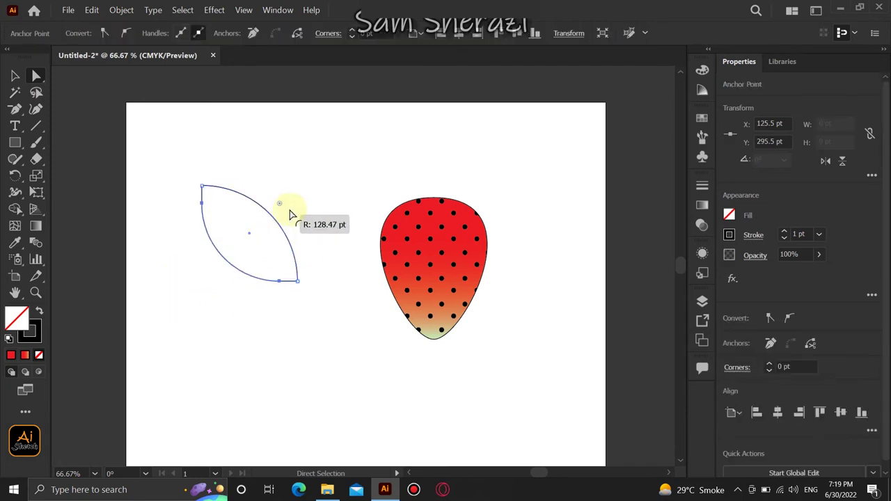
left_click(304, 185)
left_click_drag(197, 171, 296, 282)
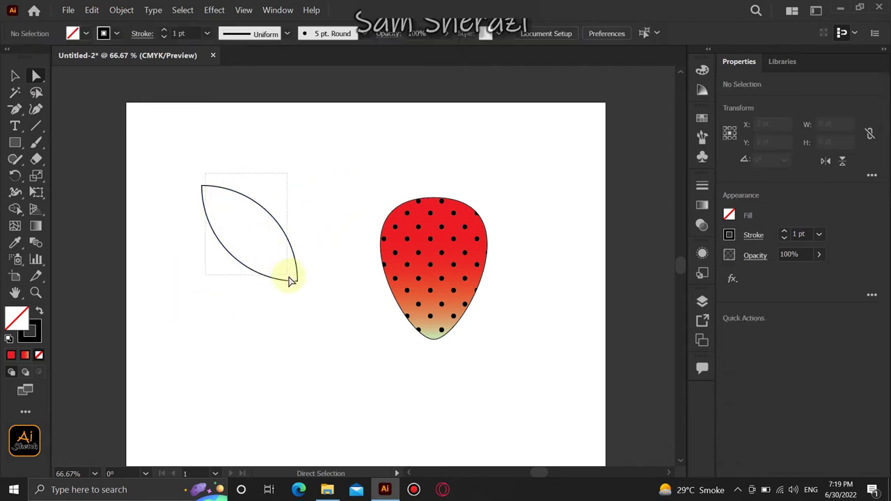
left_click(703, 119)
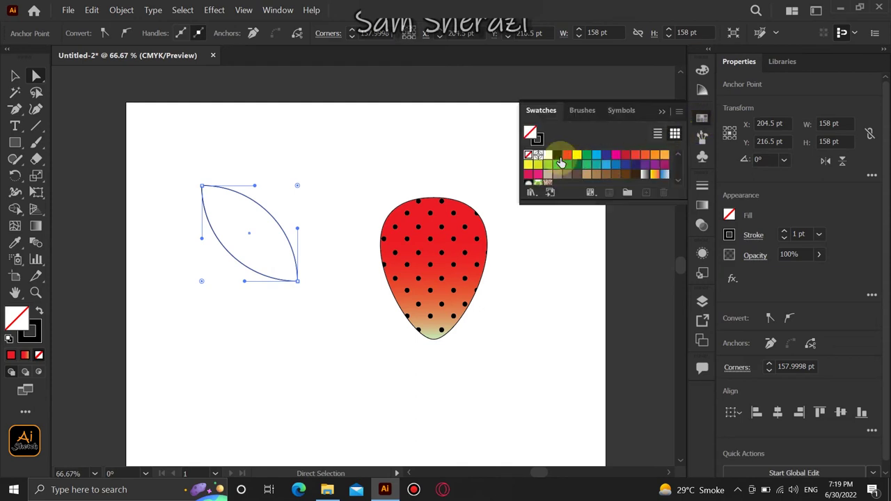
left_click(548, 167)
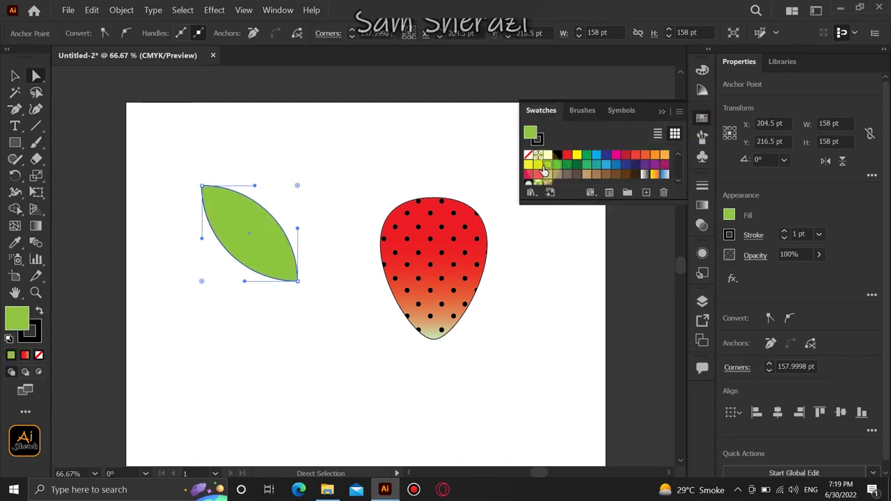
Drag the leaf's anchor handles to sharpen its point and bend its upper curve
left_click_drag(298, 231, 271, 237)
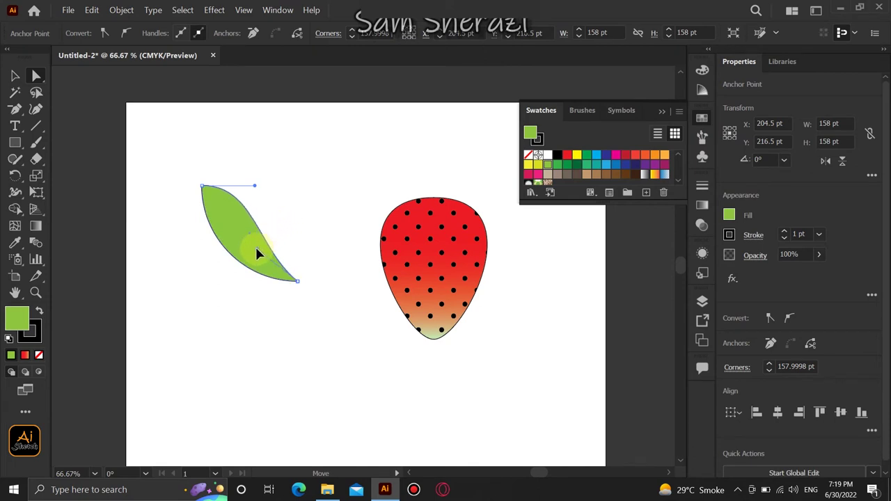
mouse_move(255, 186)
left_mouse_down()
mouse_move(255, 193)
mouse_move(259, 179)
left_mouse_up()
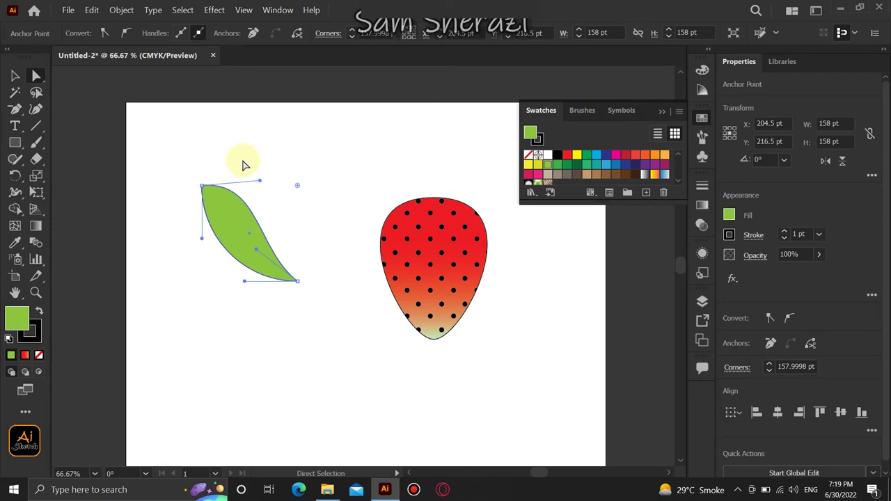
left_click(197, 195)
left_click_drag(179, 163, 305, 259)
left_click(14, 75)
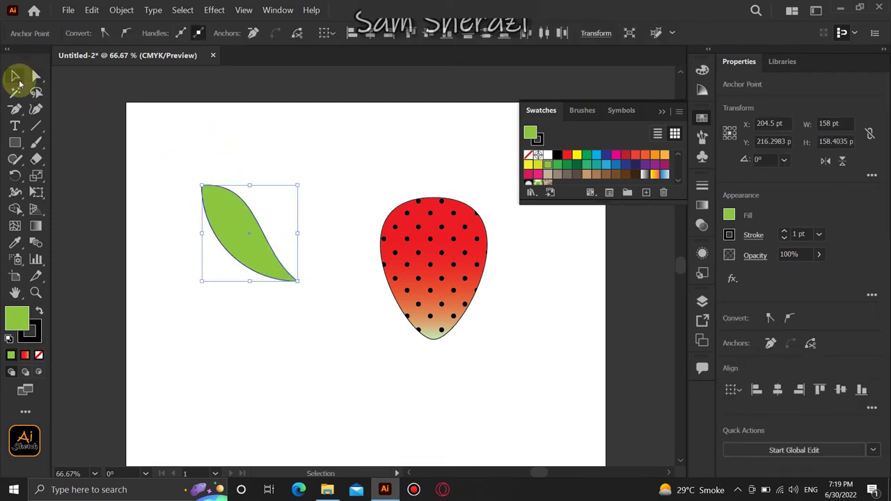
Shrink the leaf to about 86 pt square and place a copy beside it, rotated about 75°
left_click_drag(297, 282, 255, 221)
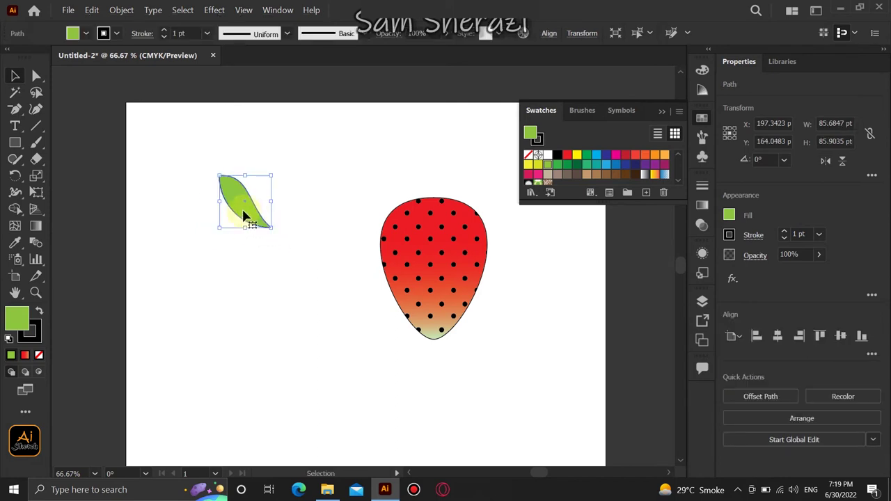
left_click_drag(244, 214, 231, 230)
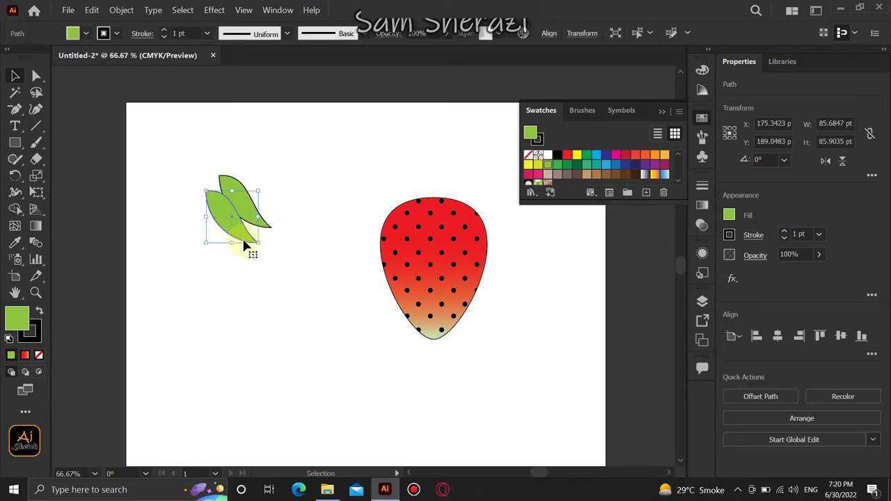
mouse_move(262, 248)
left_mouse_down()
mouse_move(272, 184)
mouse_move(257, 170)
mouse_move(272, 137)
mouse_move(207, 133)
left_mouse_up()
left_click_drag(235, 175, 218, 195)
Reflect the copied leaf vertically and rotate it to overlap the other leaf
right_click(217, 195)
mouse_move(250, 363)
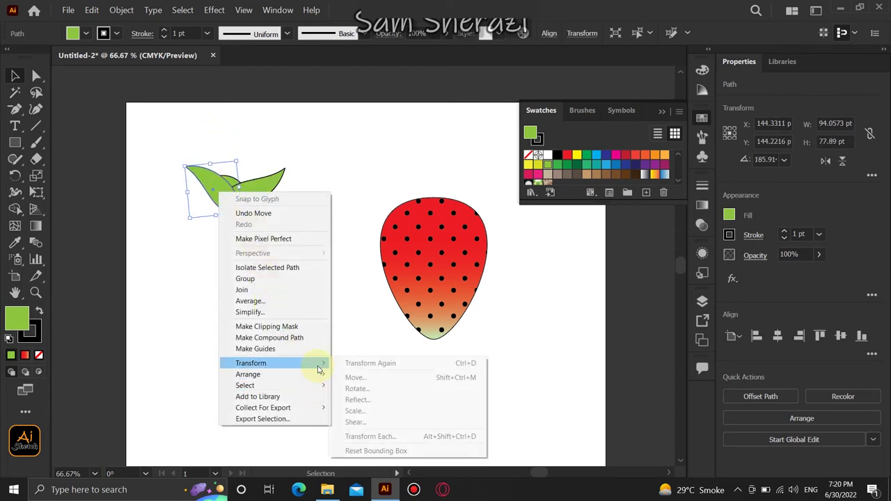
left_click(363, 401)
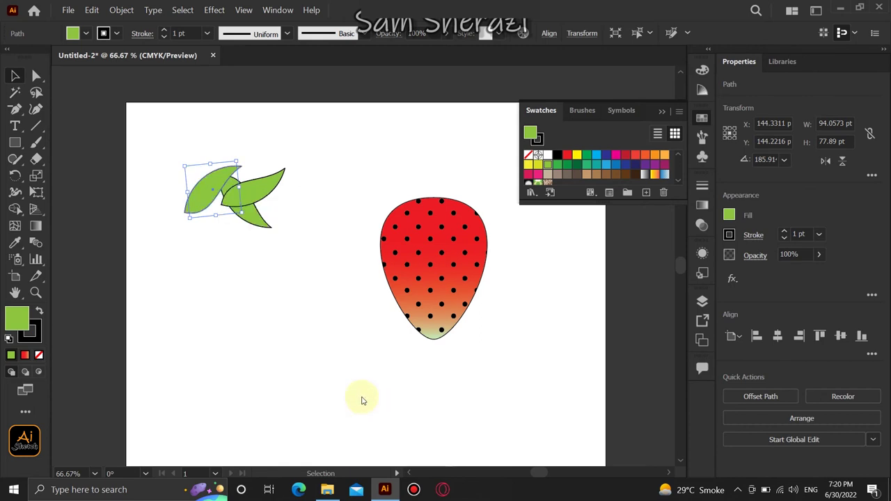
left_click(437, 337)
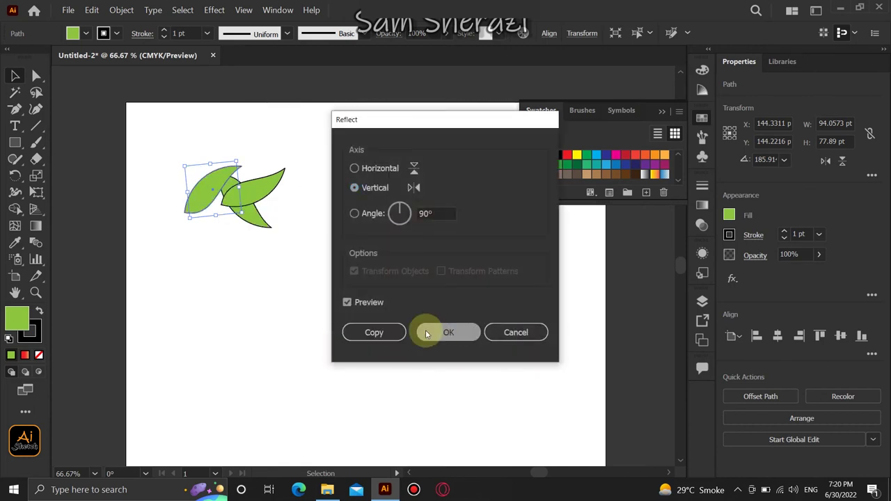
mouse_move(179, 214)
left_mouse_down()
mouse_move(247, 223)
mouse_move(279, 239)
left_mouse_up()
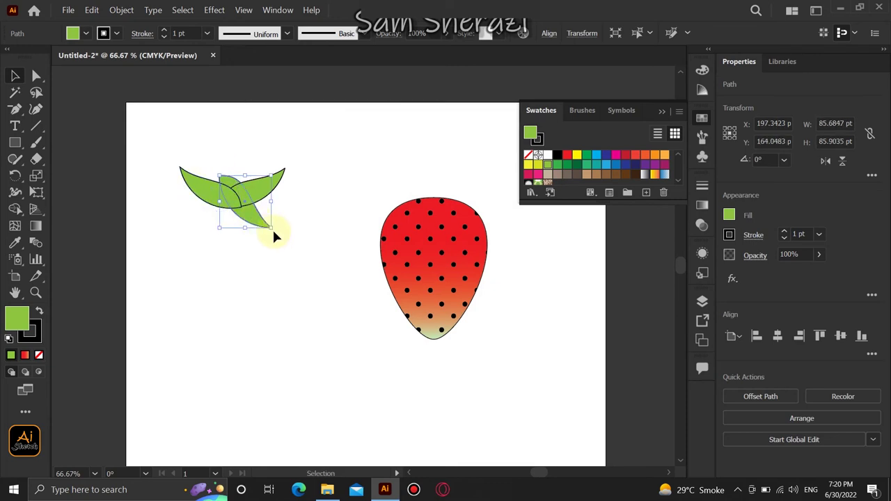
Stand one leaf upright between the others and place a duplicate of it alongside
left_click_drag(275, 234, 258, 132)
left_click_drag(251, 167, 250, 145)
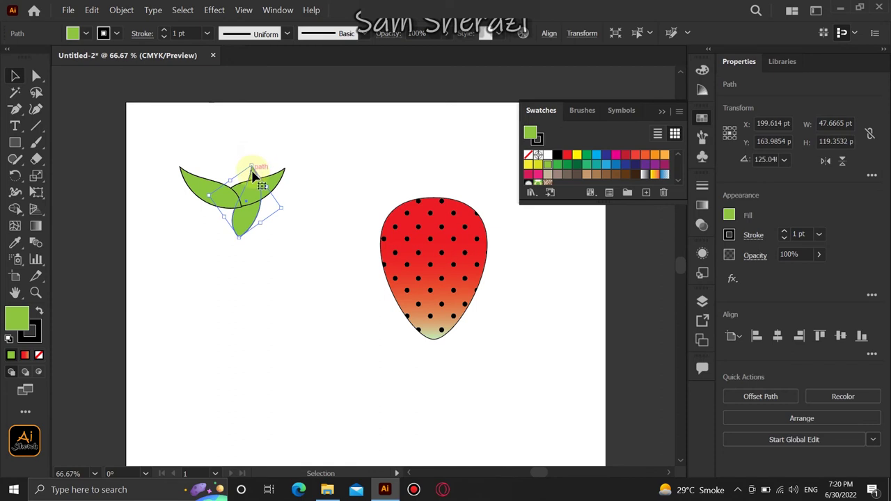
left_click(272, 226)
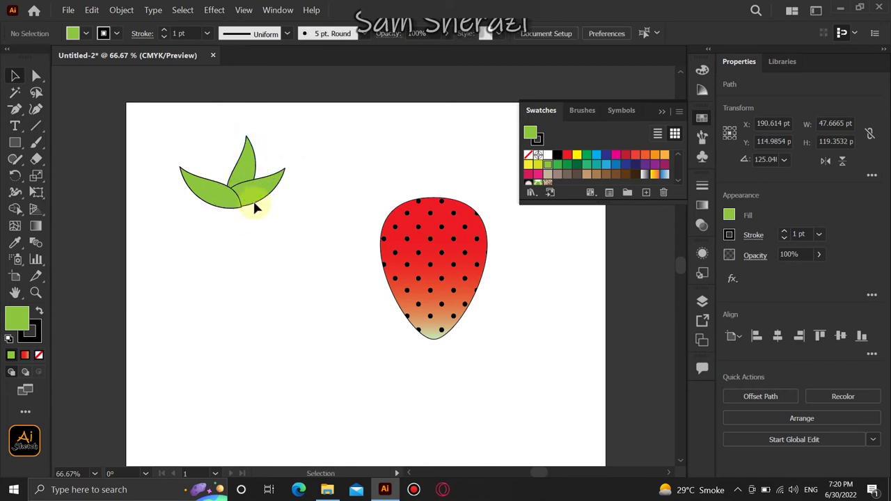
left_click(247, 177)
left_click_drag(241, 172, 226, 164)
Mirror the new upright copy and tilt it into the cluster
right_click(230, 152)
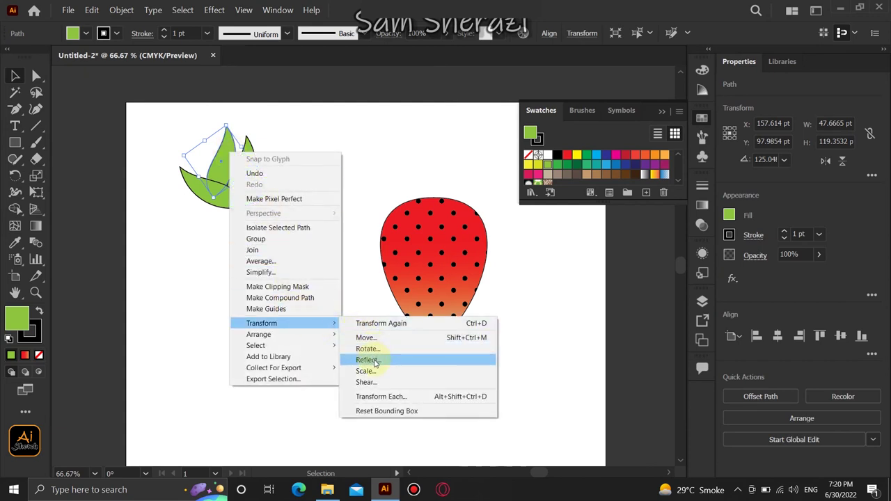
mouse_move(262, 324)
left_click(367, 360)
left_click(448, 333)
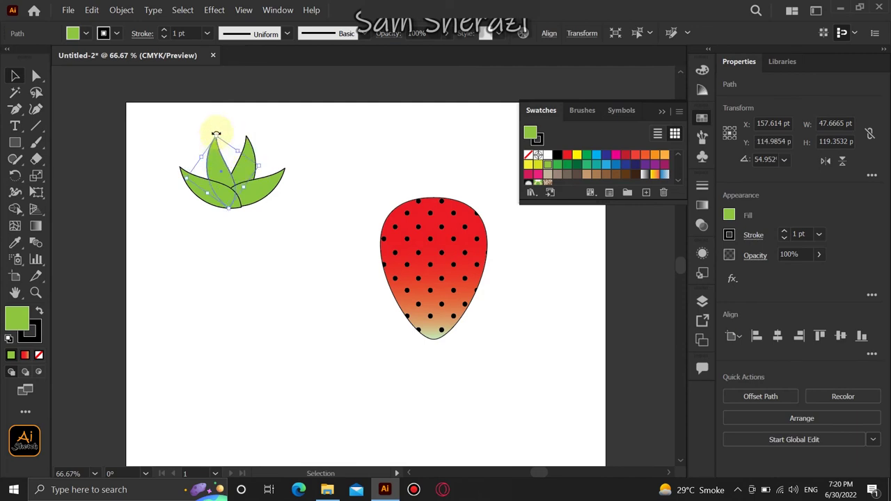
left_click_drag(216, 132, 212, 133)
Nudge the left leaf up, group all four leaves, and move the group toward the strawberry top
left_click(220, 217)
left_click_drag(223, 202, 229, 200)
left_click(254, 258)
left_click_drag(255, 247, 189, 149)
left_click(846, 391)
left_click(343, 276)
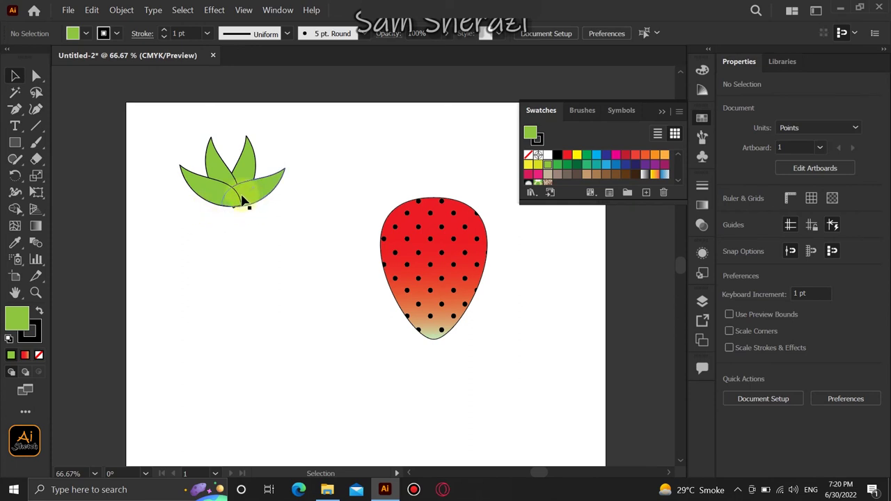
left_click_drag(252, 200, 441, 199)
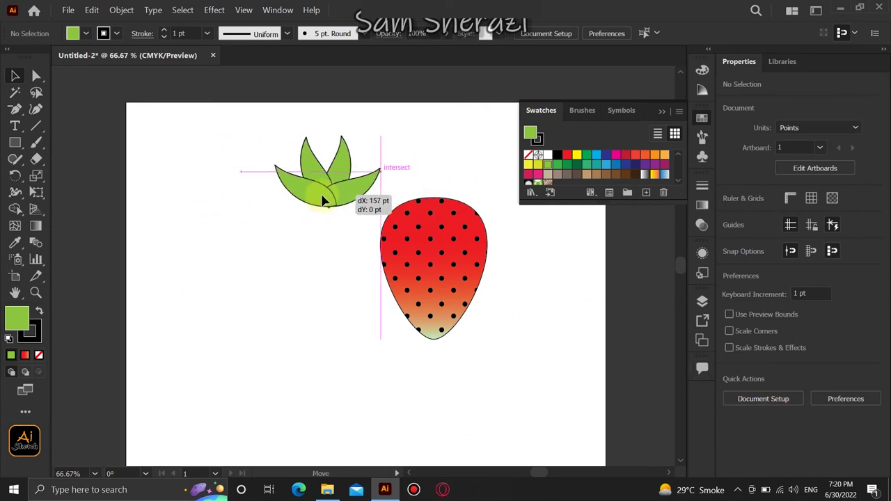
Move the leaf group back off the strawberry and ungroup the leaves
left_click_drag(442, 199, 312, 199)
right_click(307, 195)
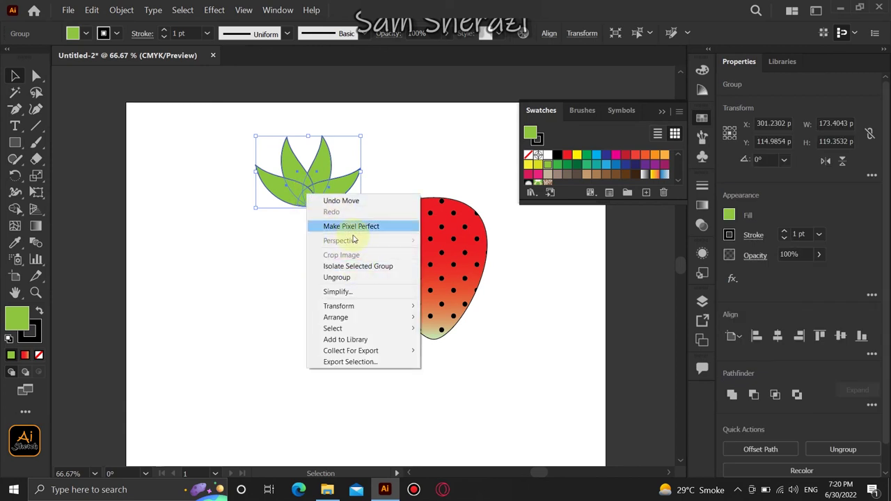
left_click(354, 278)
left_click(281, 229)
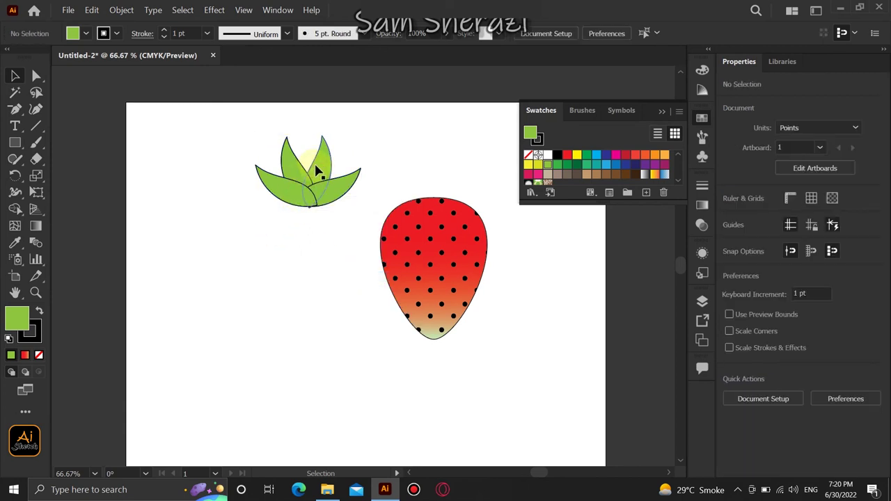
Raise the tall right leaf slightly and regroup all the leaves
left_click(317, 168)
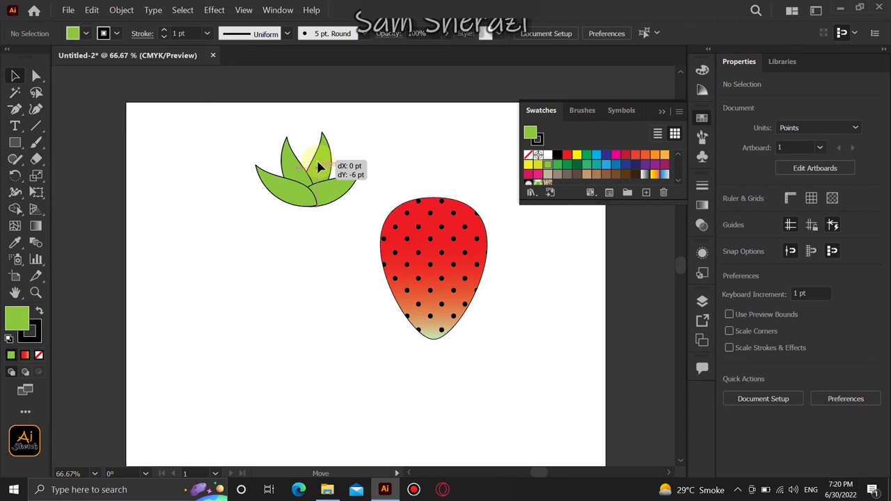
left_click(331, 258)
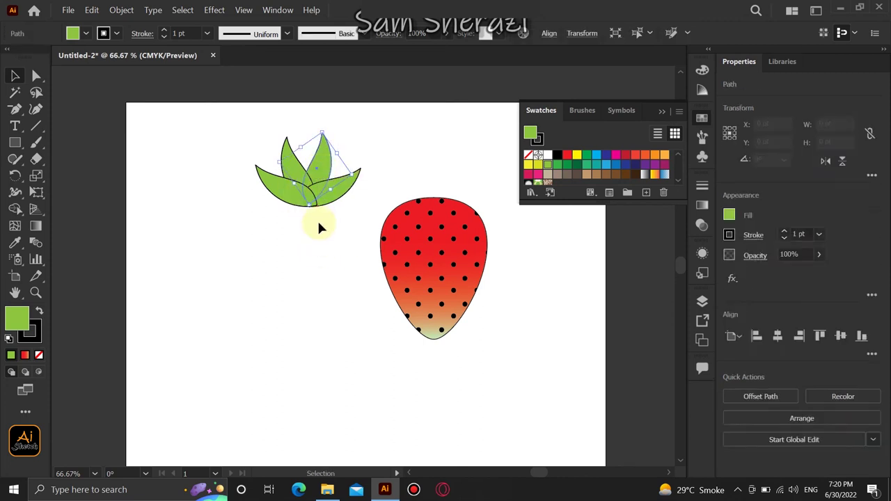
right_click(296, 171)
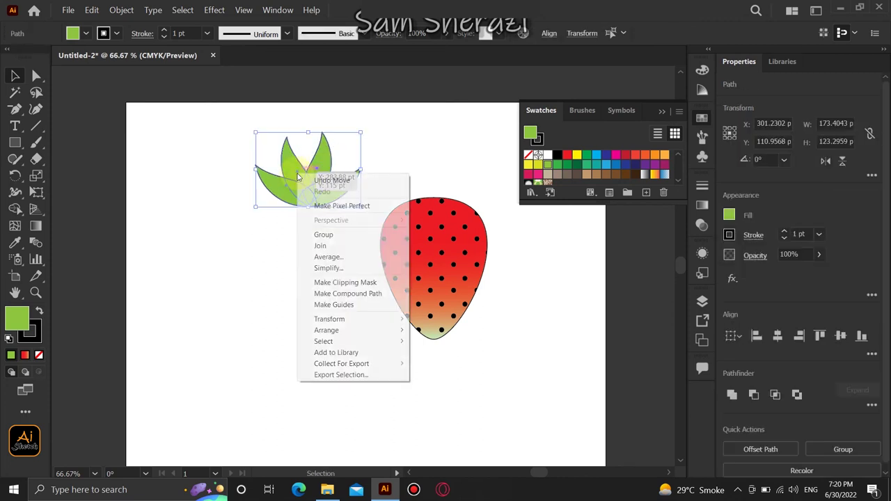
left_click(324, 235)
Settle the leaf group on the strawberry's top and close the floating Swatches panel
left_click_drag(319, 179, 438, 174)
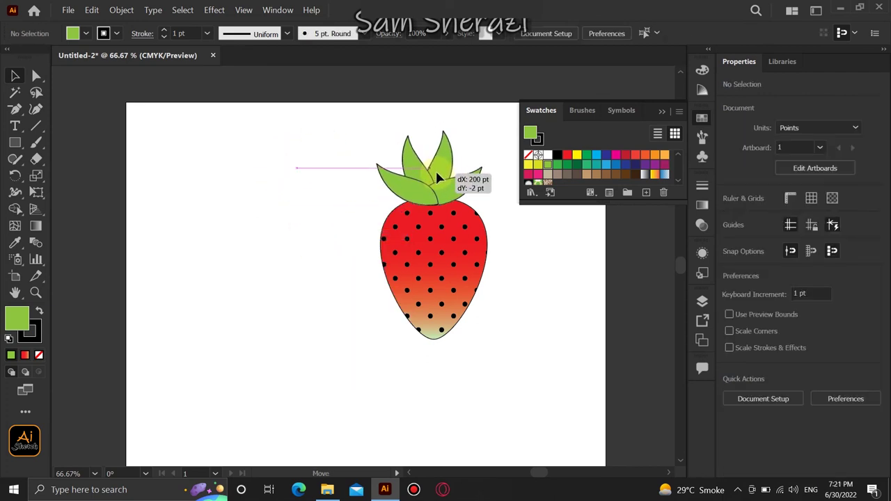
left_click_drag(438, 180, 436, 182)
left_click(283, 200)
left_click_drag(363, 142, 408, 188)
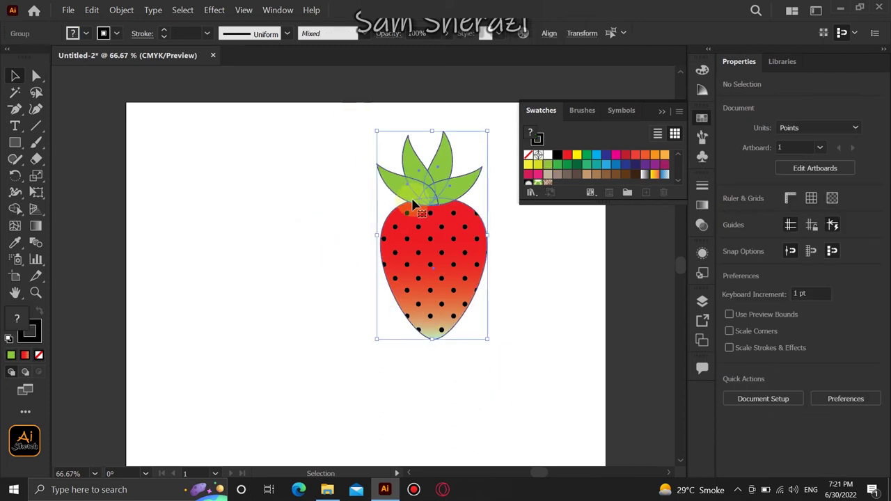
left_click(524, 277)
left_click(648, 123)
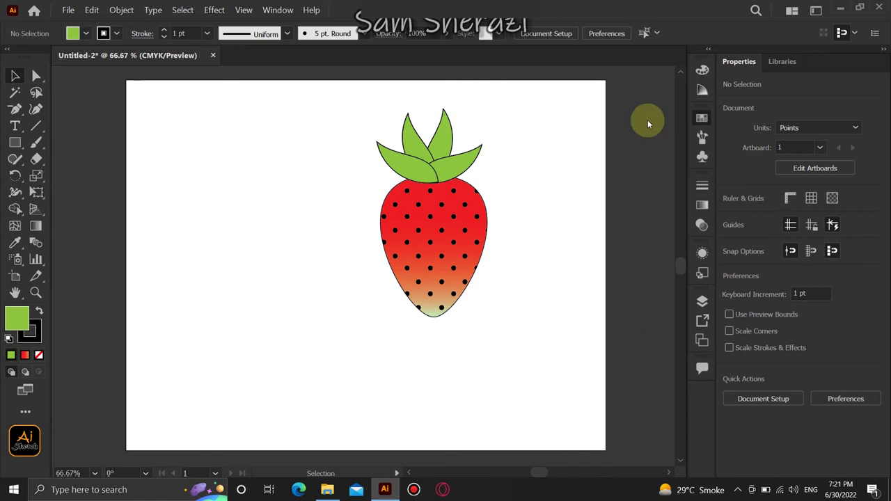